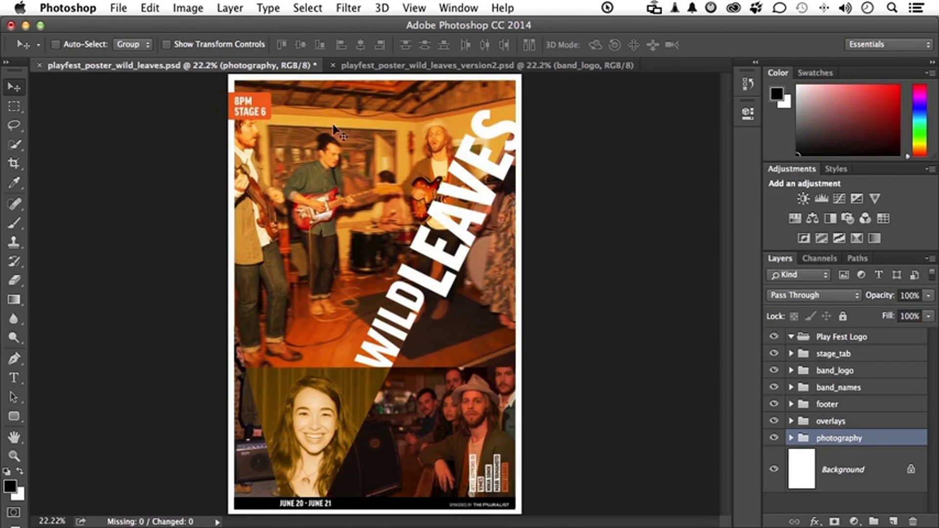
pyautogui.click(125, 9)
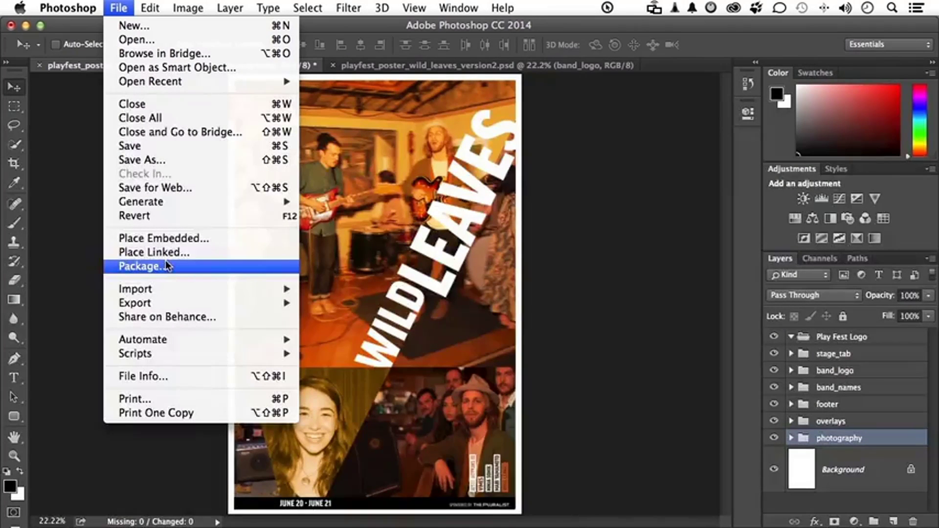
pyautogui.click(589, 215)
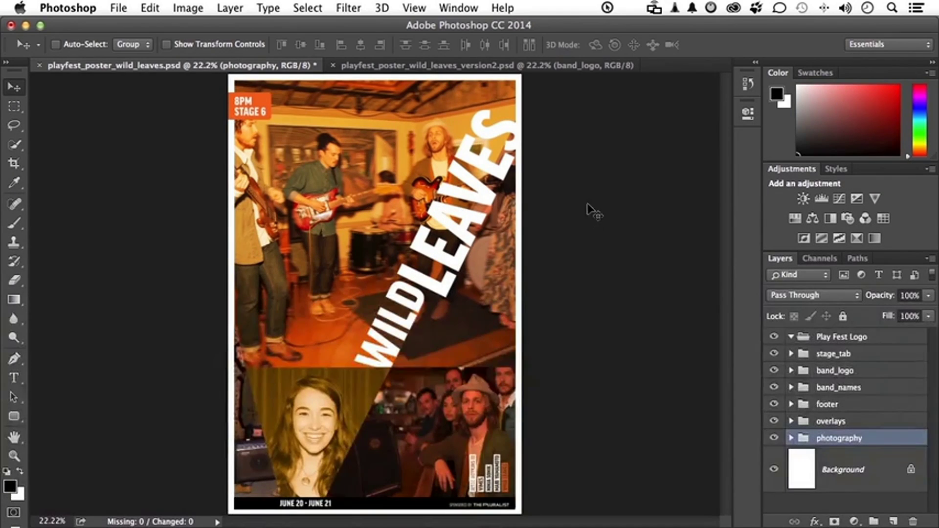
# Compare the footer bars of playfest_poster_wild_leaves.psd and playfest_poster_wild_leaves_version2.psd by switching between the two posters
pyautogui.click(463, 67)
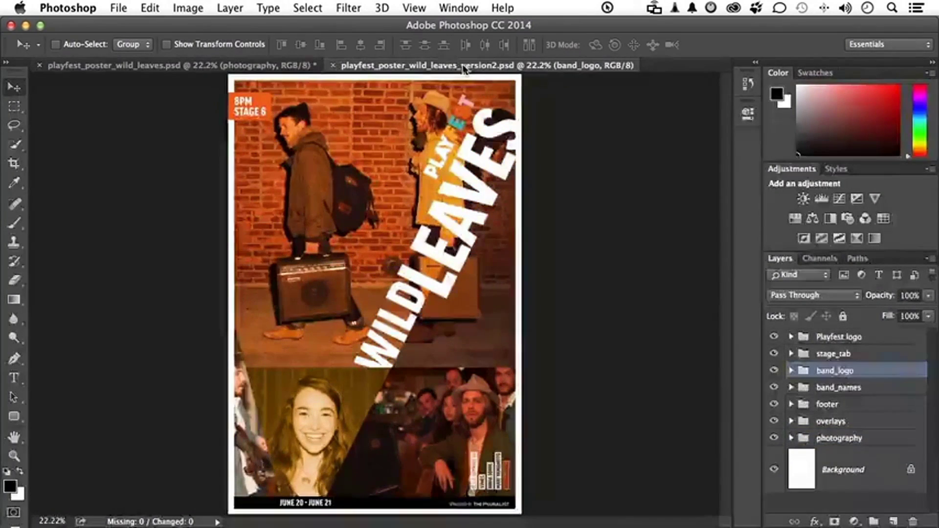
pyautogui.click(245, 66)
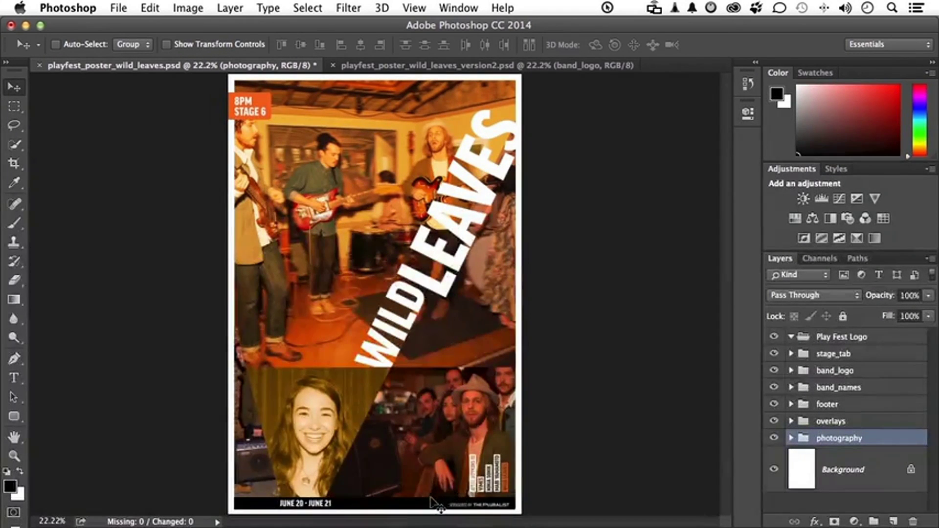
pyautogui.click(469, 68)
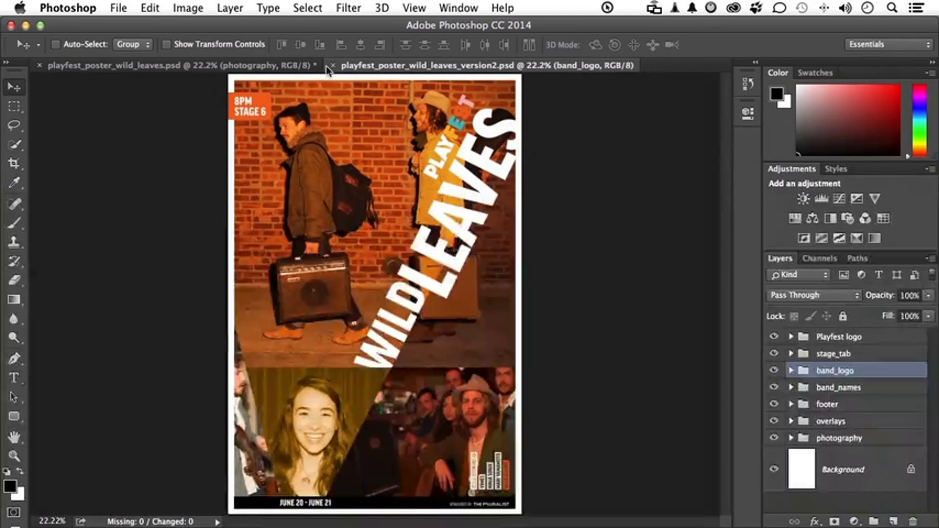
pyautogui.click(246, 67)
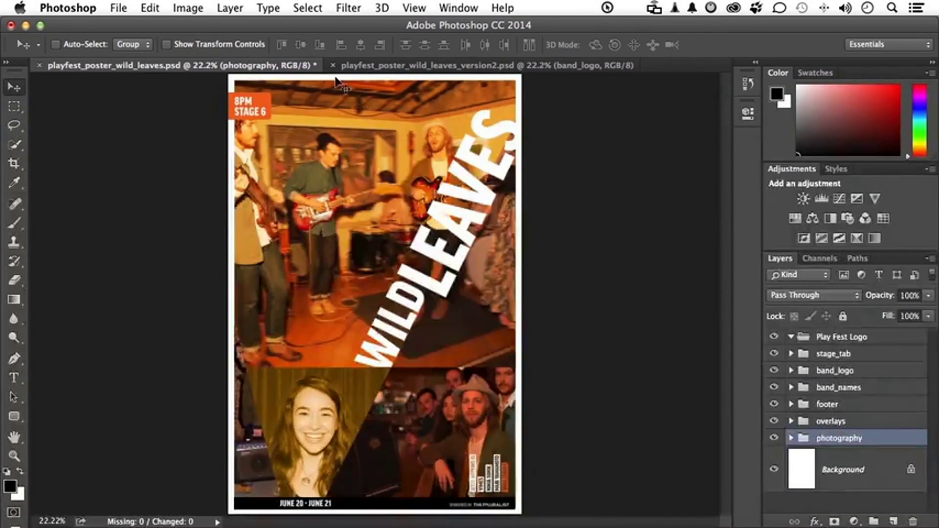
# Open the contents of the common_bottom_bar linked smart object in the footer group of playfest_poster_wild_leaves.psd
pyautogui.click(791, 404)
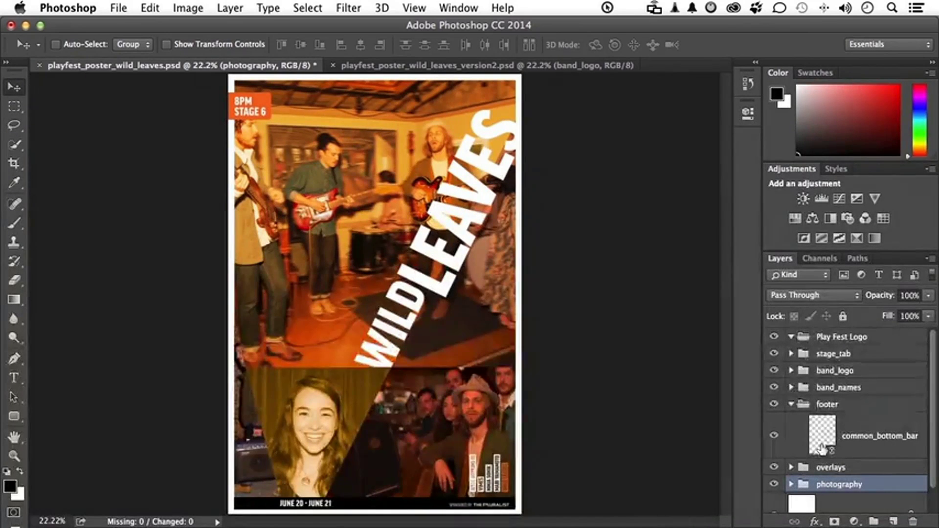
pyautogui.click(750, 115)
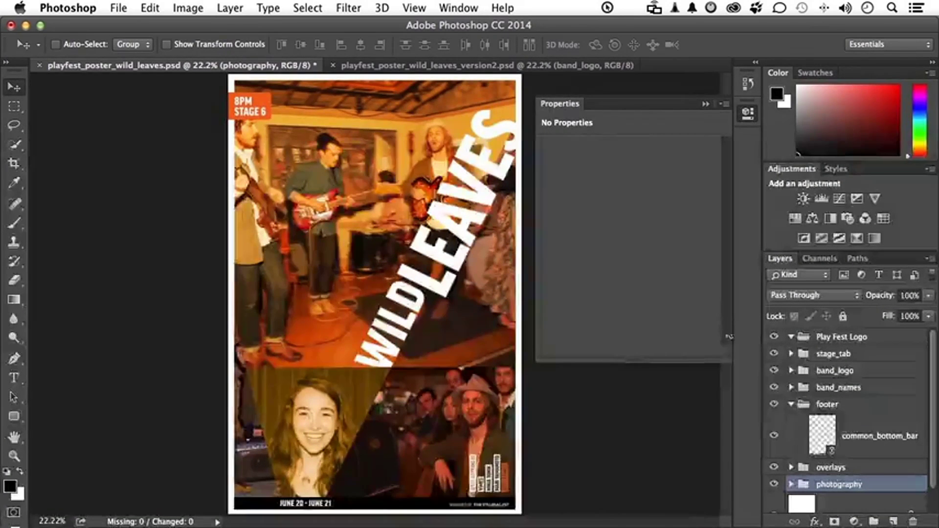
pyautogui.click(824, 429)
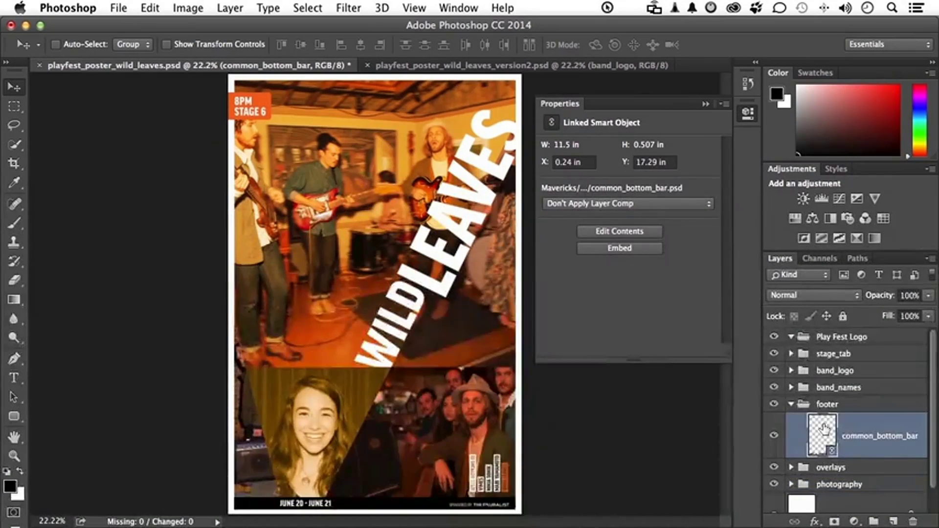
pyautogui.click(646, 236)
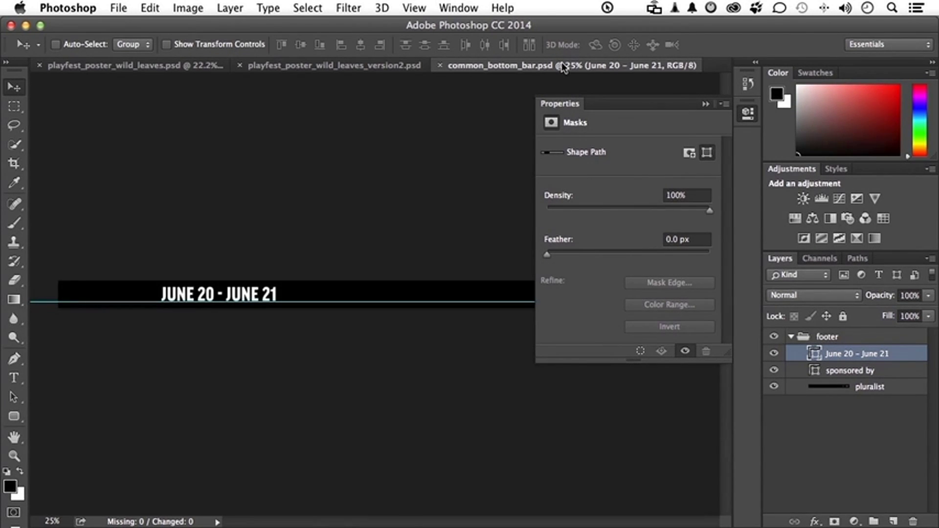
# Place Play_fest_logo.psd as a linked smart object in the footer bar, scaled to about 18%
pyautogui.click(119, 9)
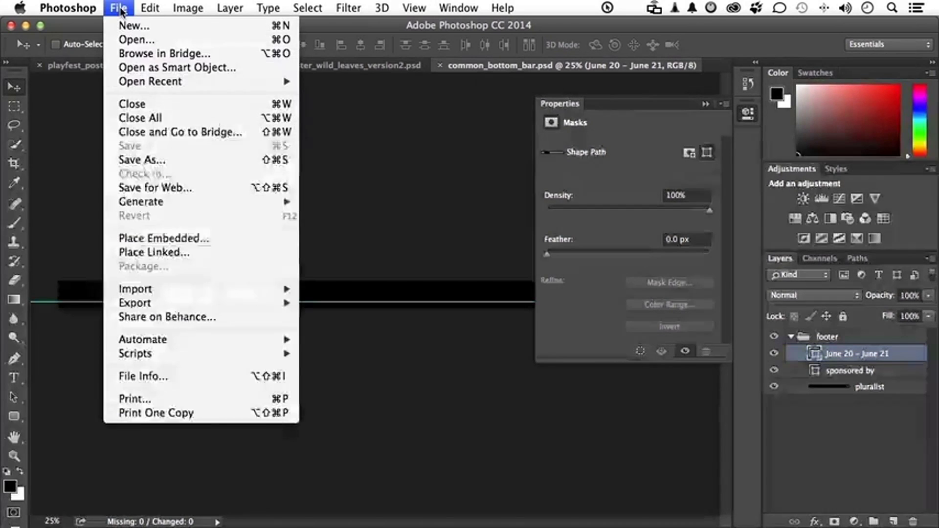
pyautogui.click(179, 253)
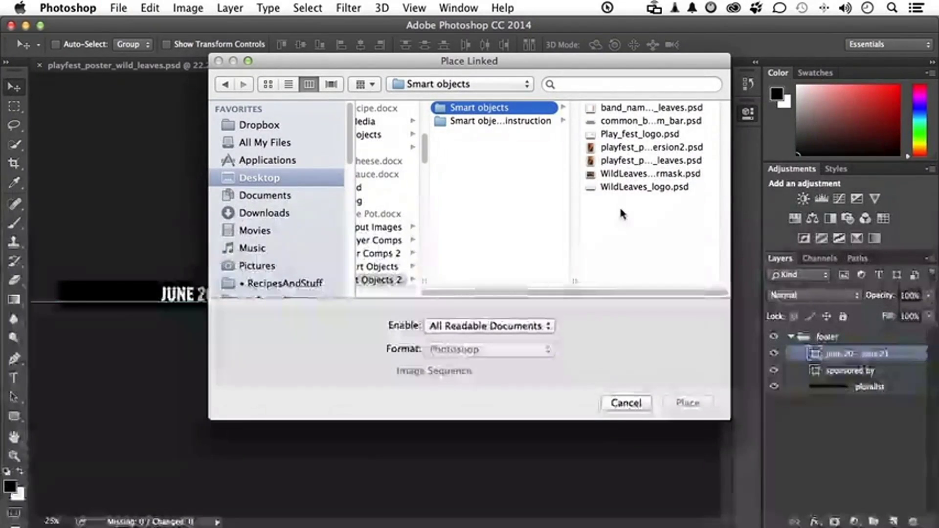
pyautogui.click(612, 134)
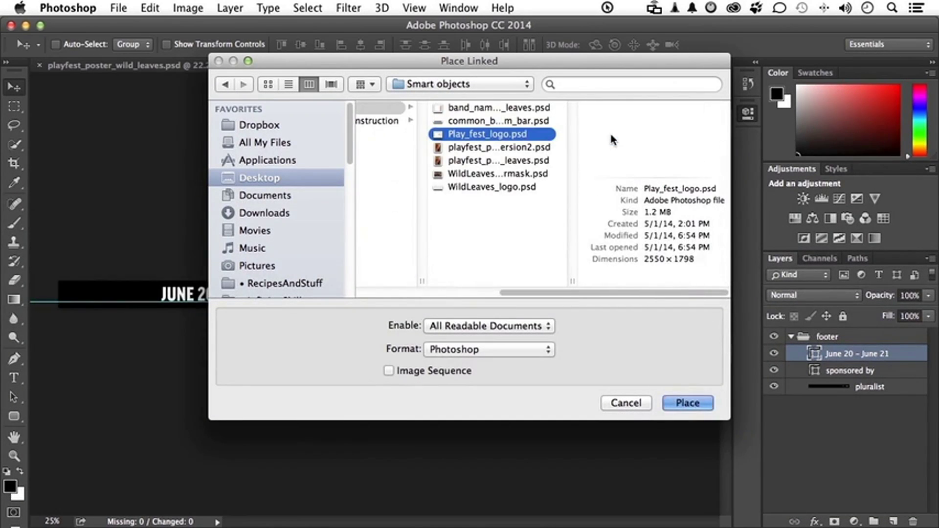
pyautogui.click(685, 403)
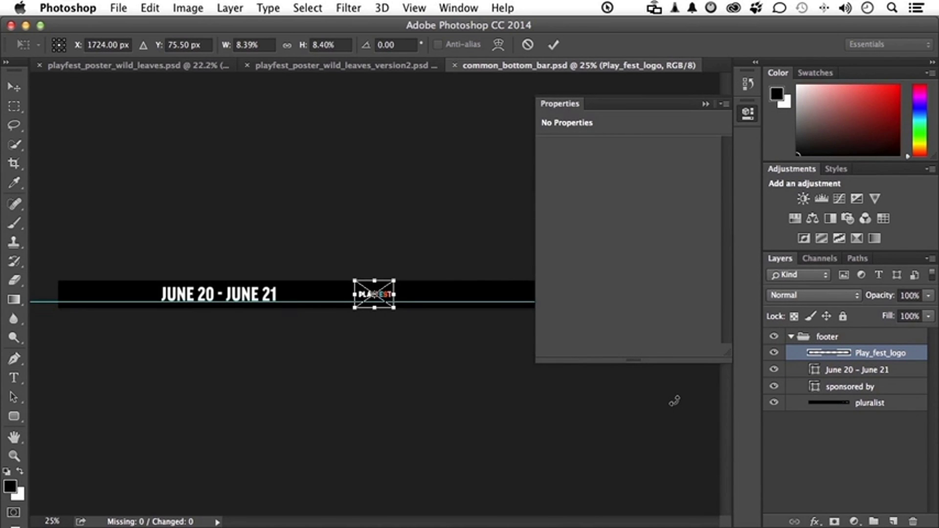
pyautogui.moveTo(394, 307); pyautogui.dragTo(417, 324)
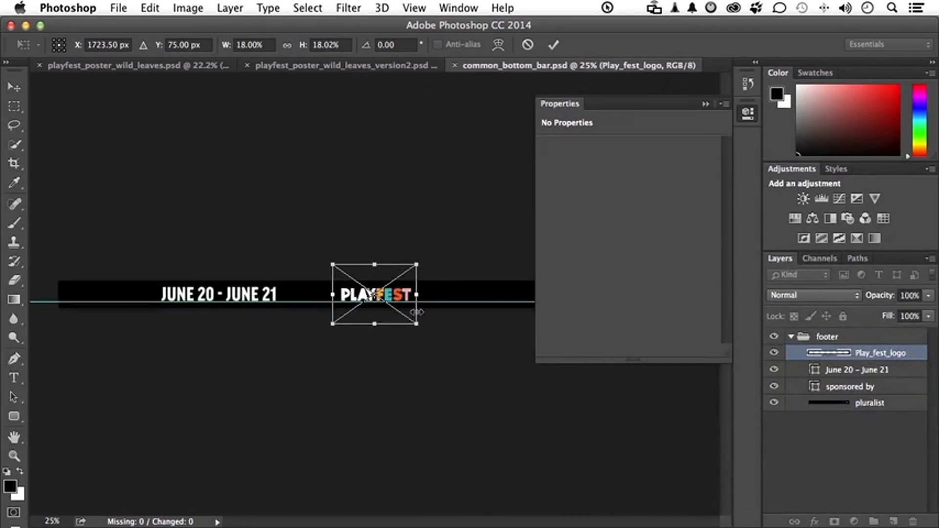
pyautogui.press('Return')
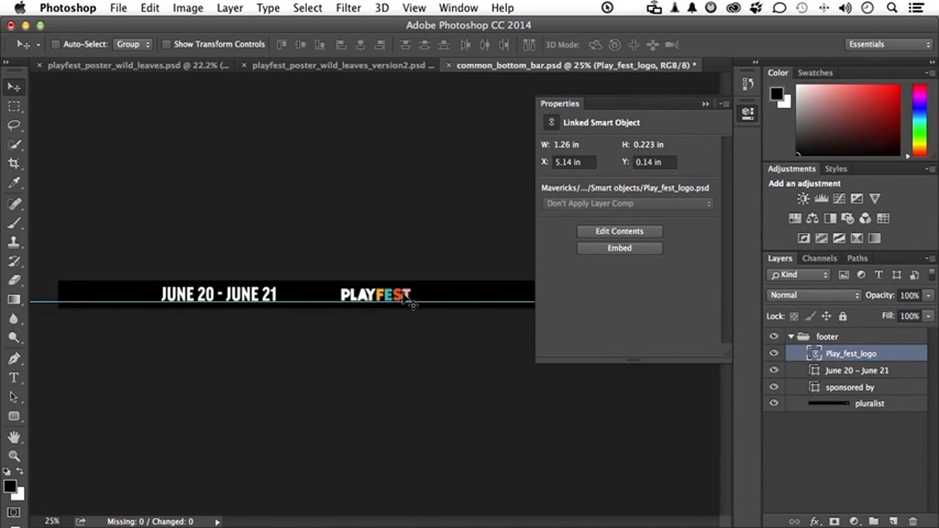
# Move the Playfest logo directly in front of the June 20 - June 21 text and nudge it into line with the date
pyautogui.moveTo(405, 297); pyautogui.dragTo(144, 296)
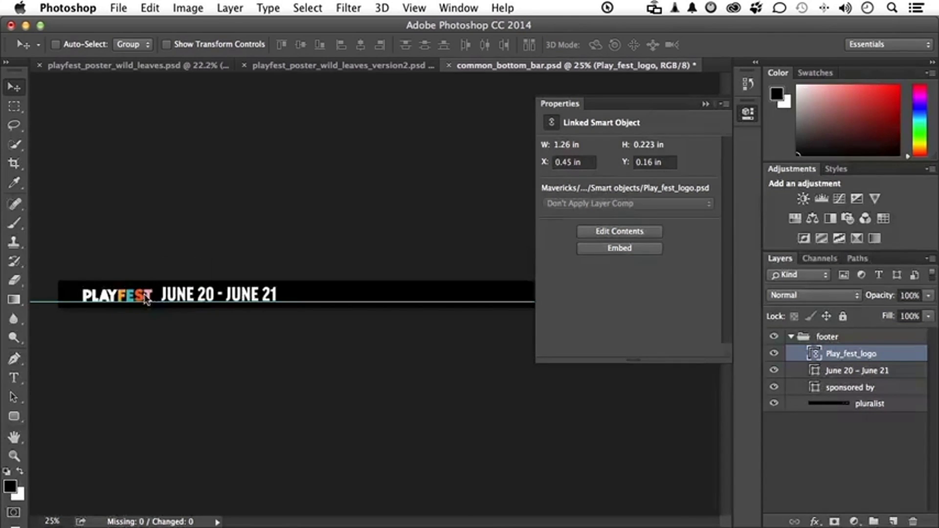
pyautogui.press('Up')
pyautogui.press('Up')
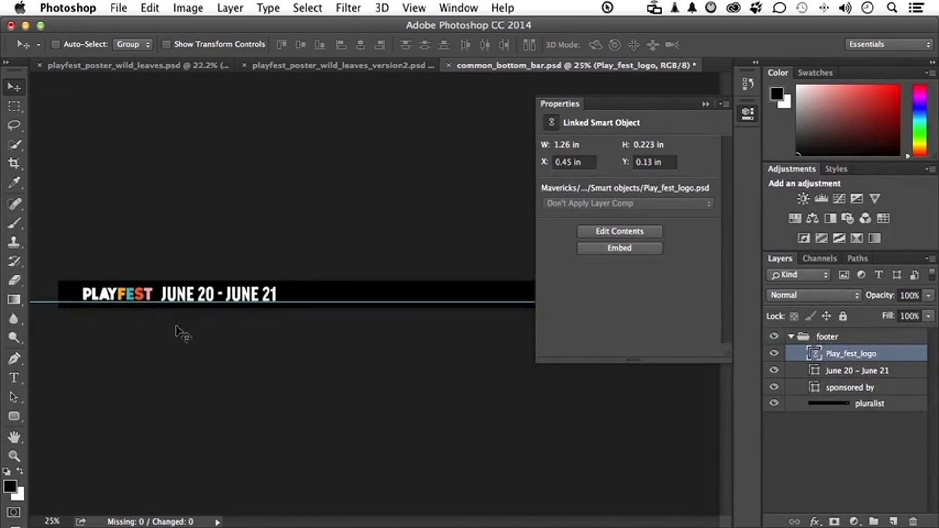
pyautogui.press('Down')
pyautogui.press('Up')
pyautogui.press('Right')
pyautogui.press('Right')
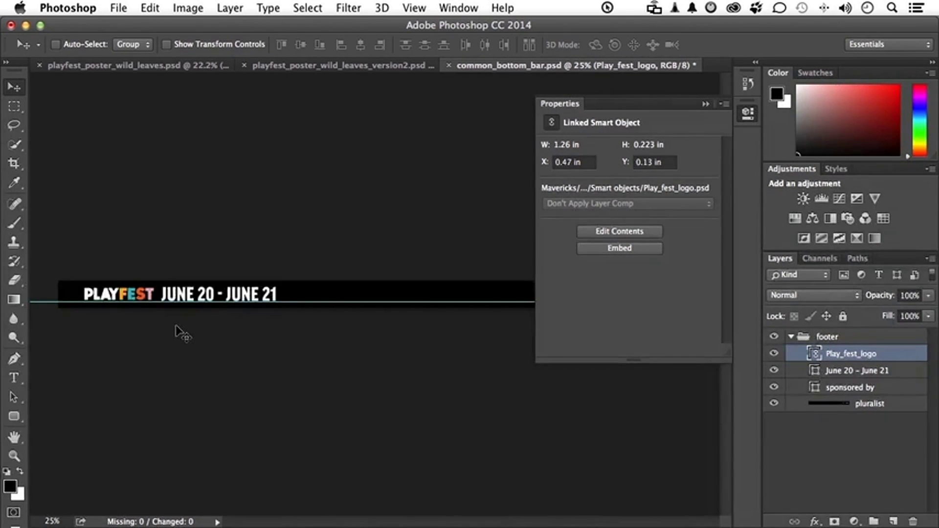
# Save and close common_bottom_bar.psd, and bring up playfest_poster_wild_leaves_version2.psd to check its footer
pyautogui.click(449, 65)
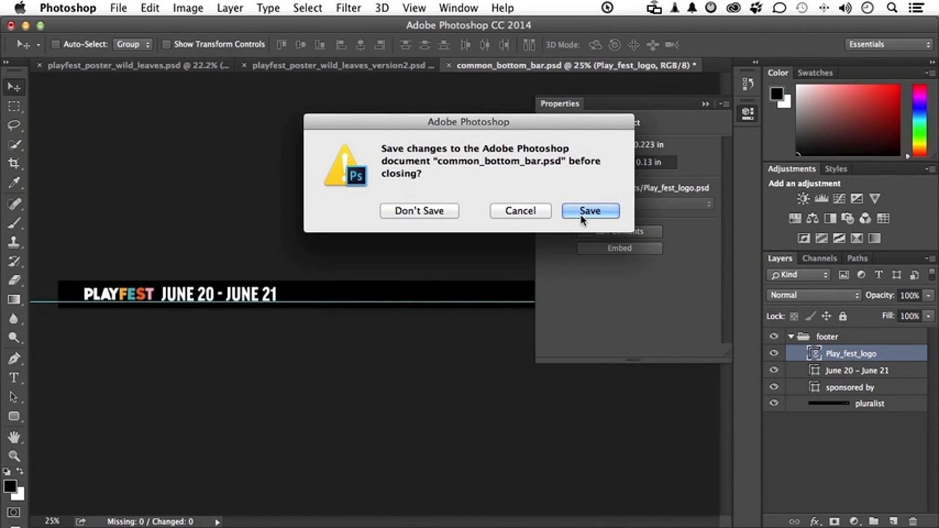
pyautogui.click(582, 212)
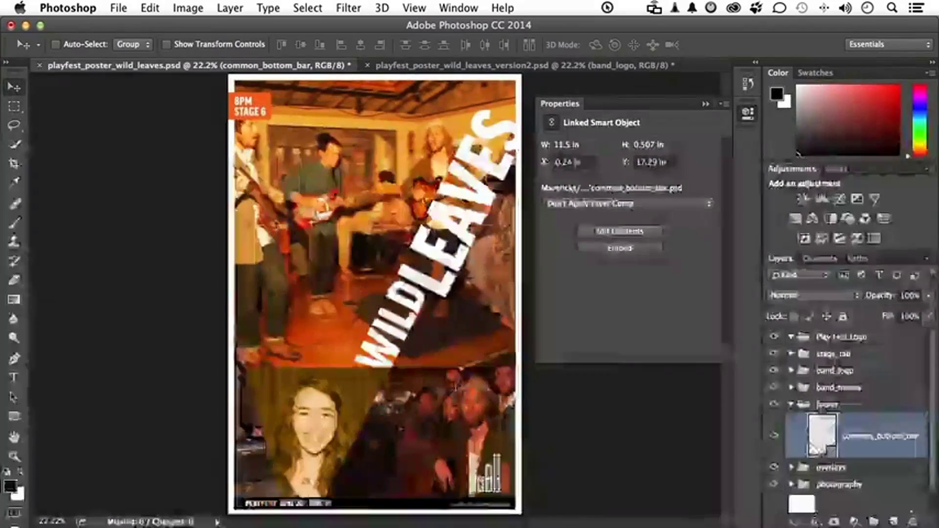
pyautogui.click(430, 66)
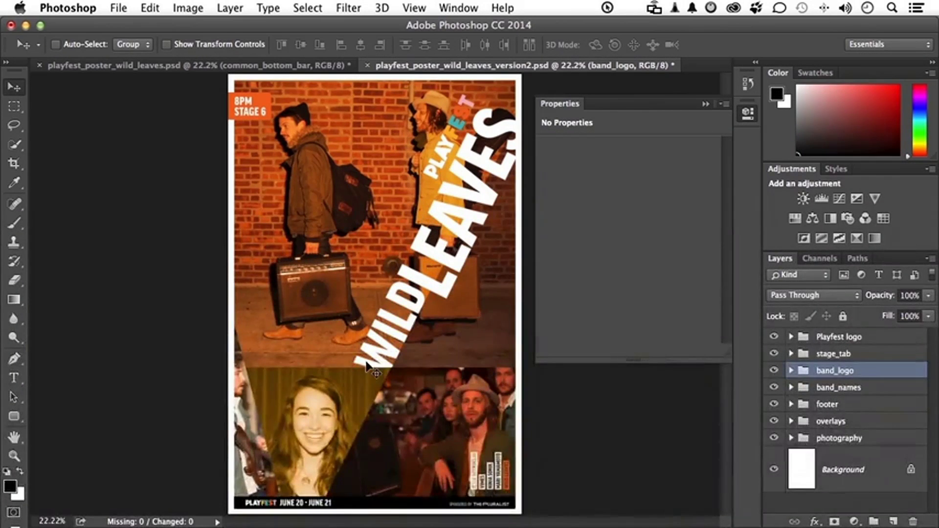
# From the version2 poster's footer group, open the common_bottom_bar smart object and then its nested Play_fest_logo smart object for editing
pyautogui.click(791, 338)
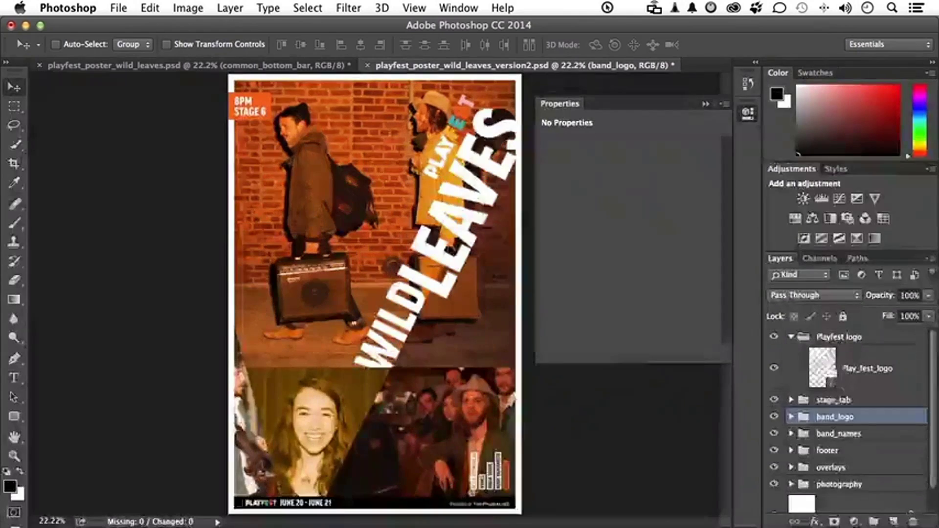
pyautogui.click(791, 337)
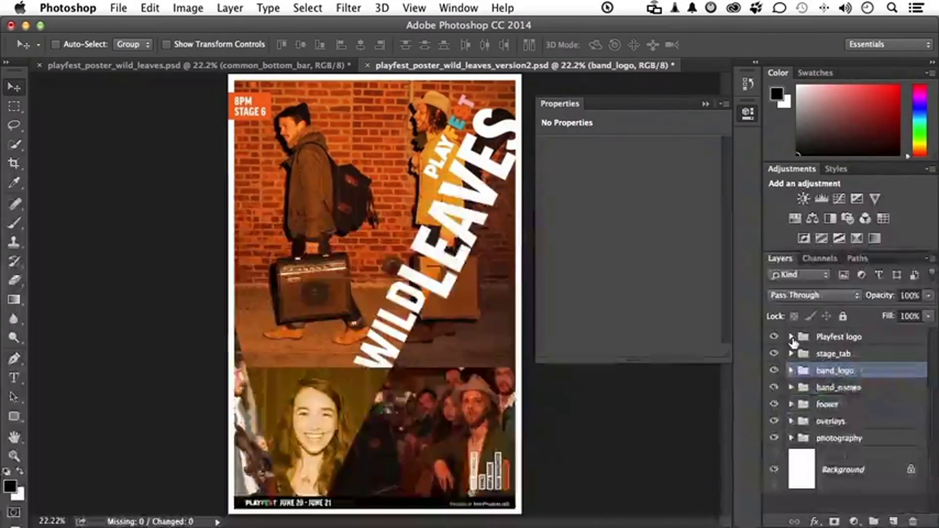
pyautogui.click(791, 404)
pyautogui.click(861, 436)
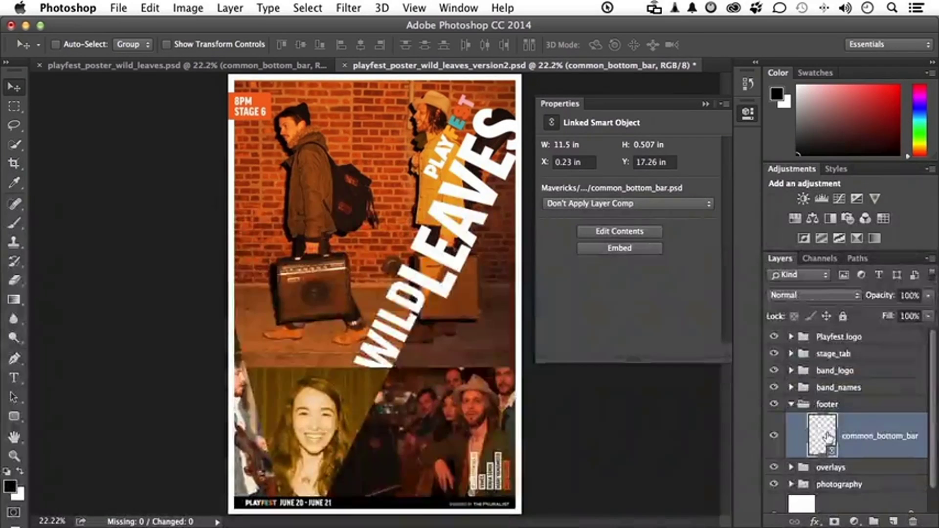
pyautogui.click(647, 234)
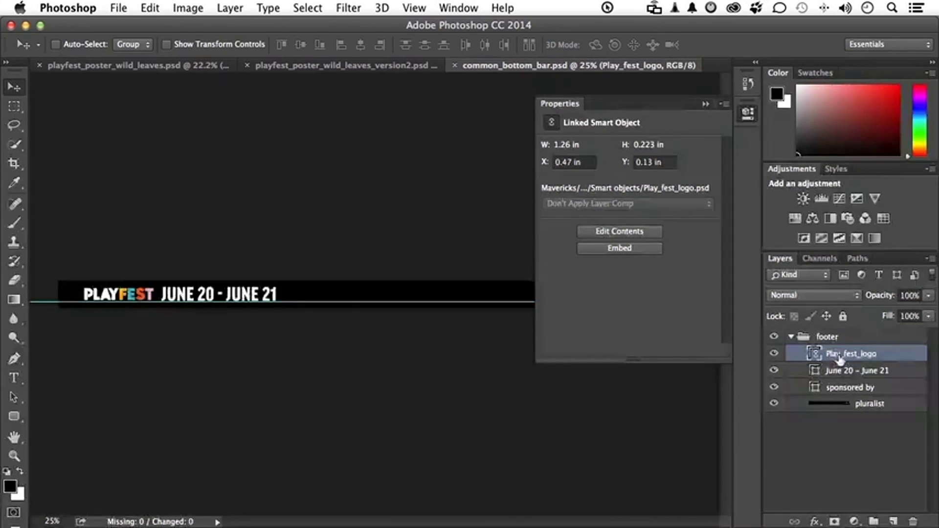
pyautogui.click(629, 232)
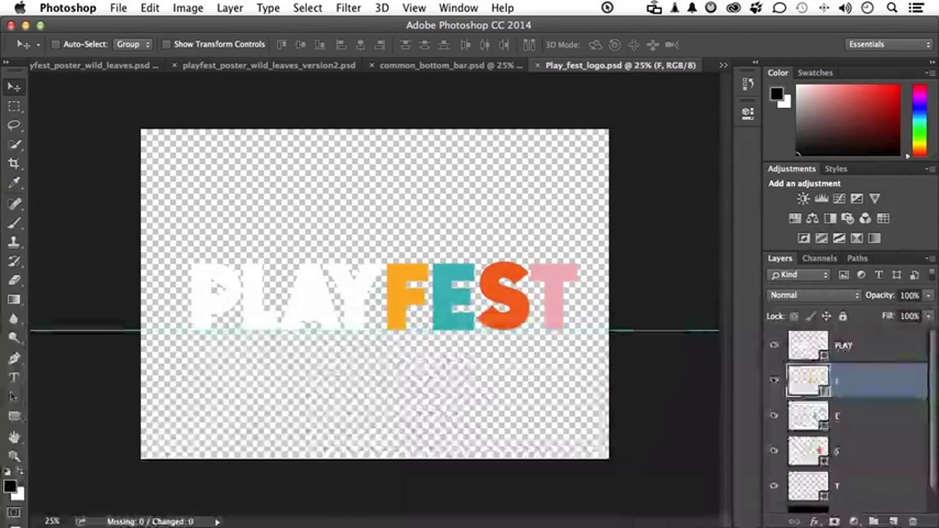
# Set the letter F's fill colour to RGB 240, 100, 30, and save and close Play_fest_logo.psd
pyautogui.doubleClick(823, 390)
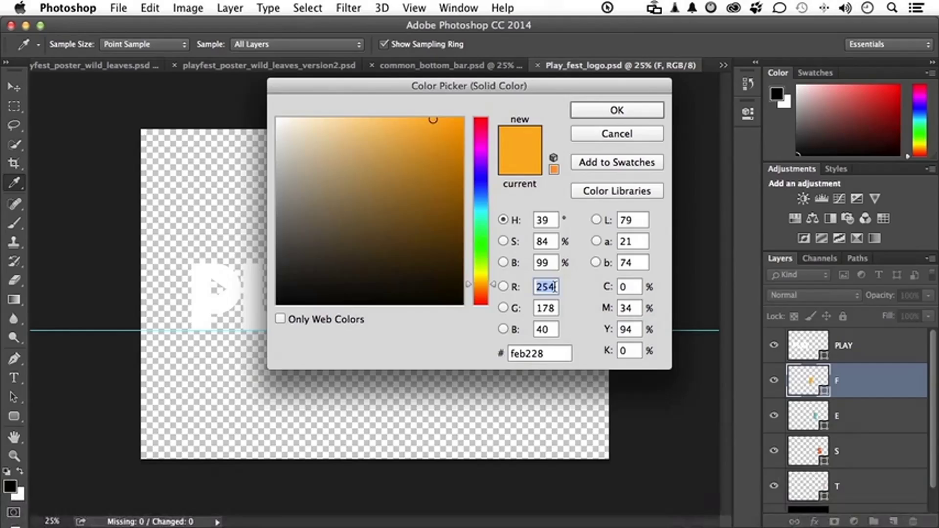
pyautogui.write('2')
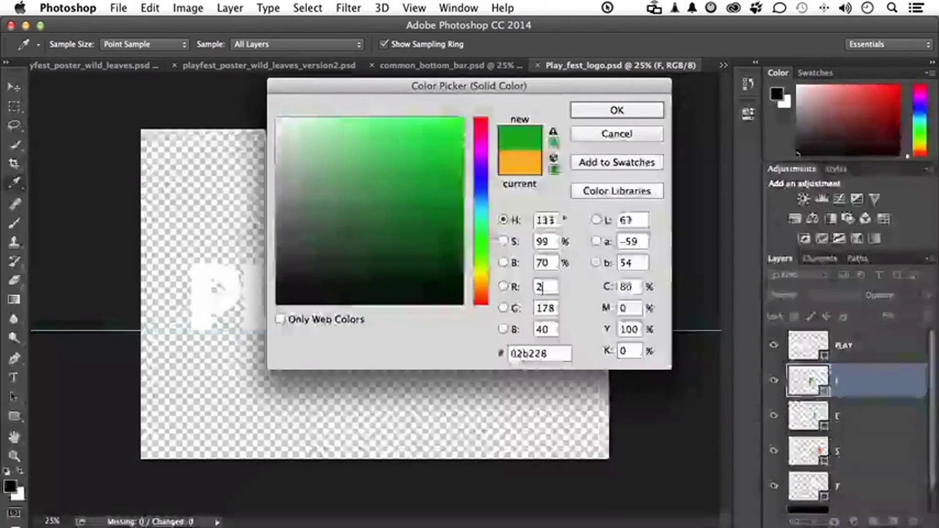
pyautogui.write('40')
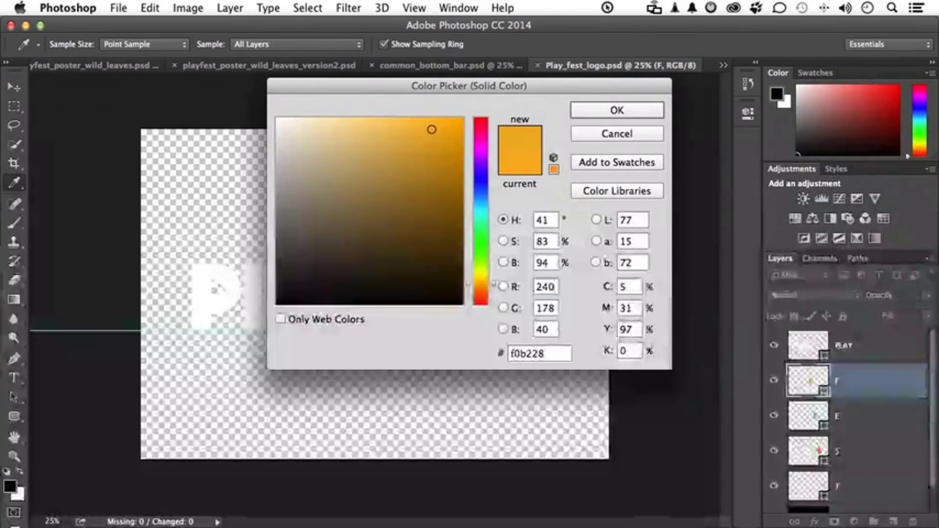
pyautogui.press('Tab')
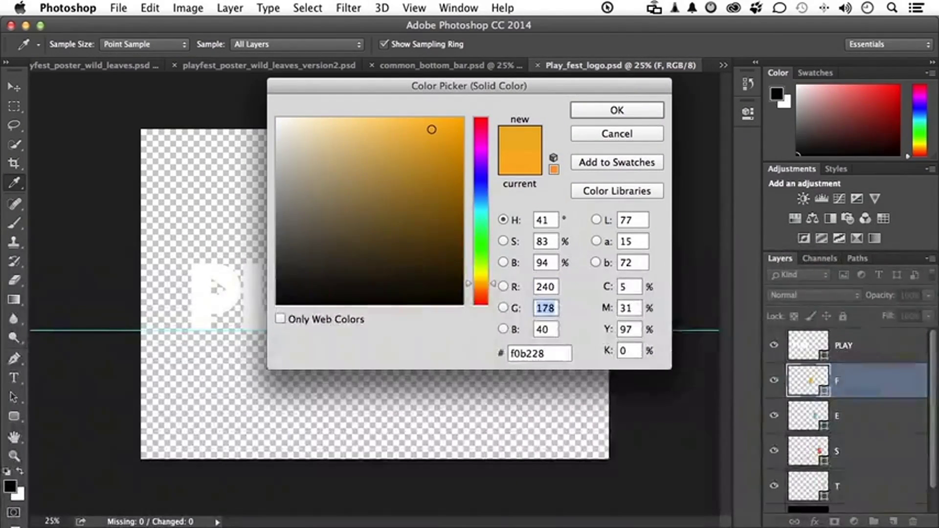
pyautogui.write('100')
pyautogui.press('Tab')
pyautogui.write('30')
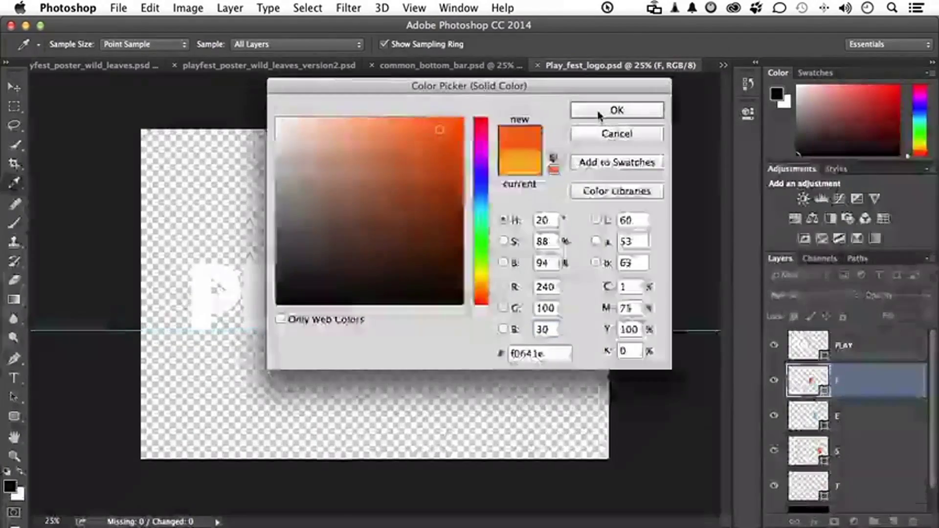
pyautogui.click(599, 116)
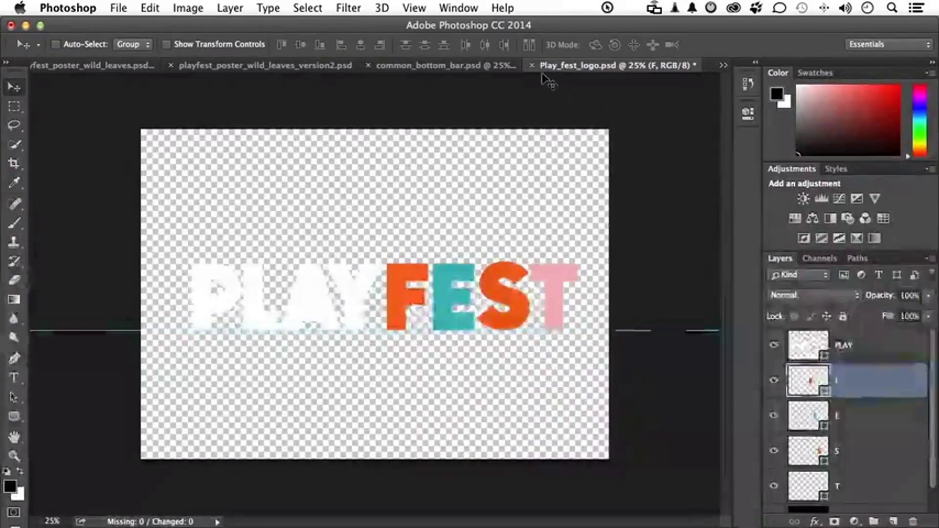
pyautogui.click(531, 65)
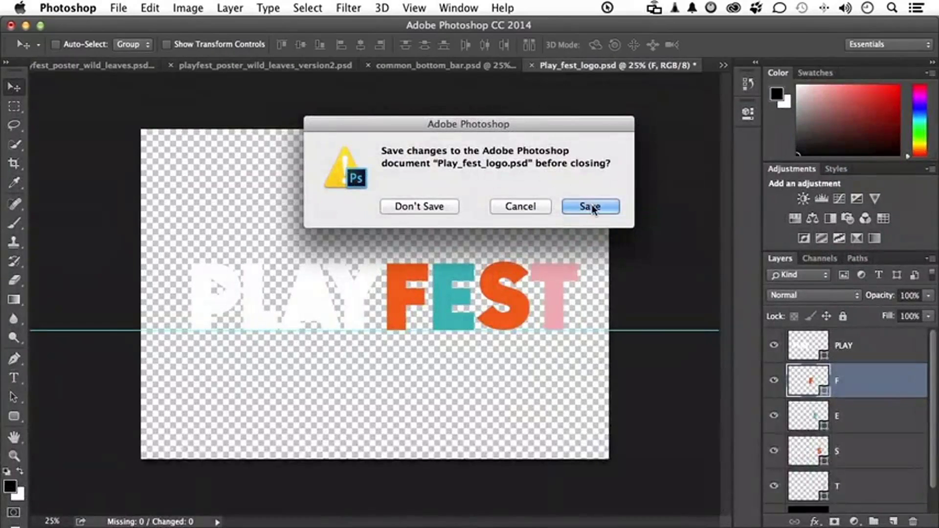
pyautogui.click(592, 206)
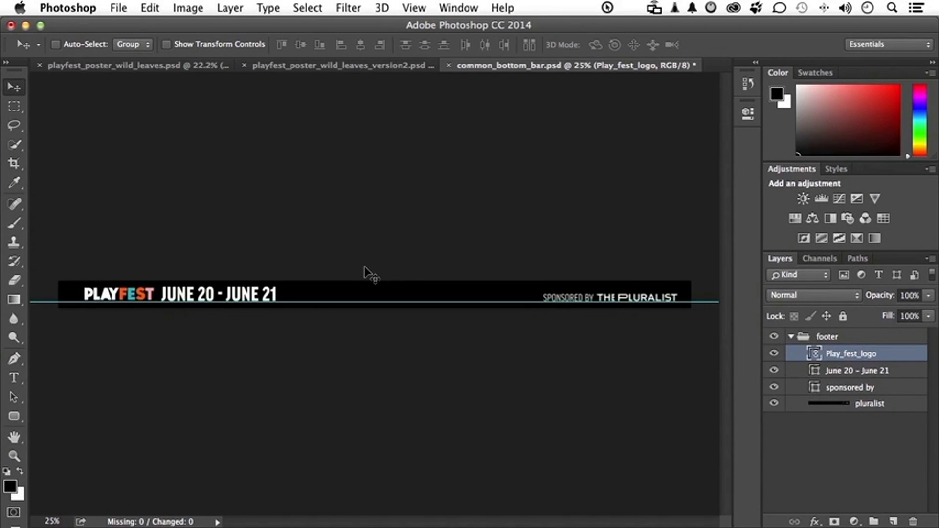
# Save and close common_bottom_bar.psd, and save the updated playfest_poster_wild_leaves.psd
pyautogui.click(449, 66)
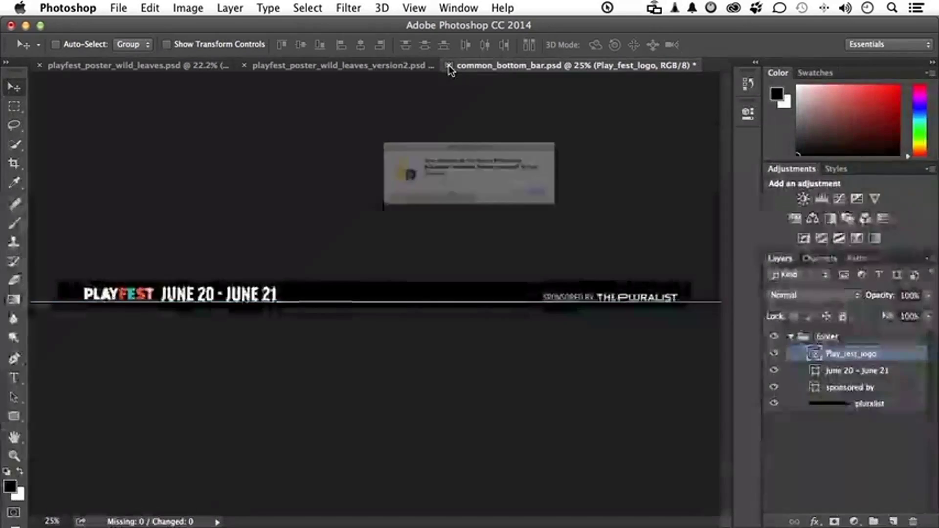
pyautogui.click(576, 211)
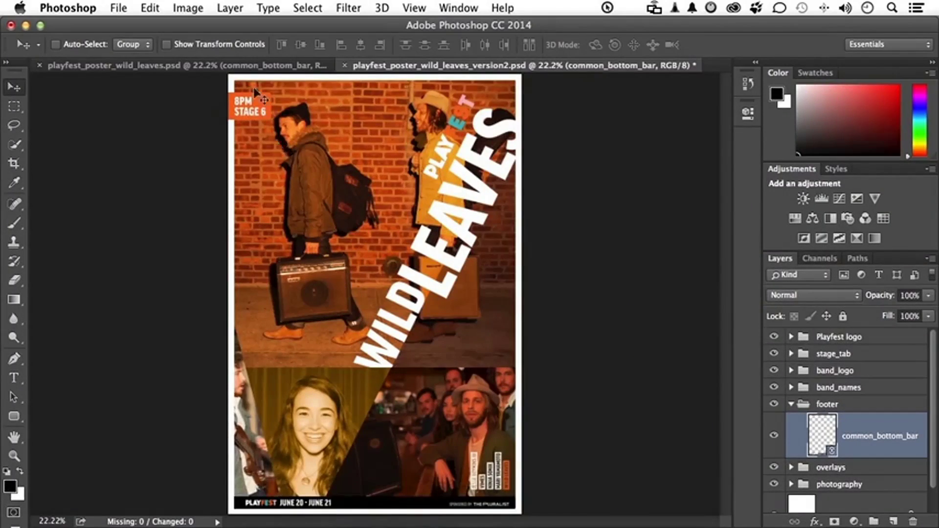
pyautogui.click(250, 66)
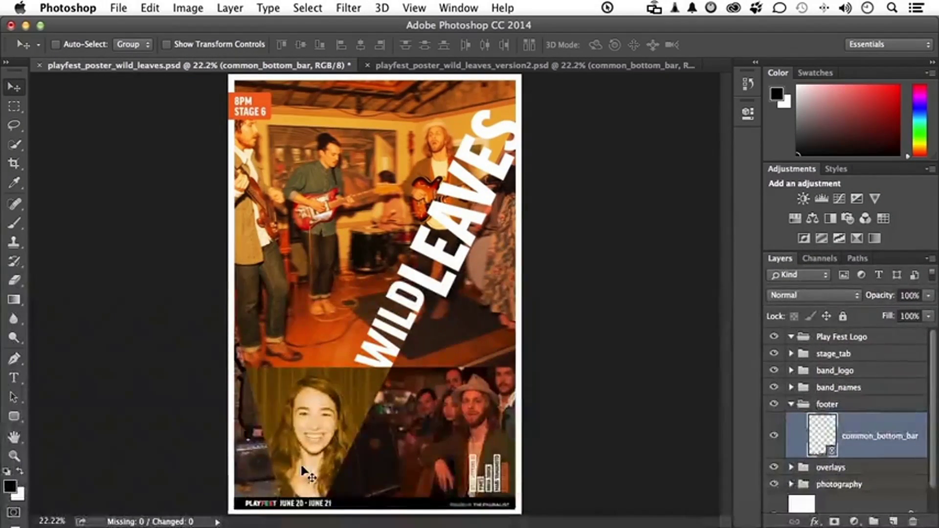
pyautogui.press('super+s')
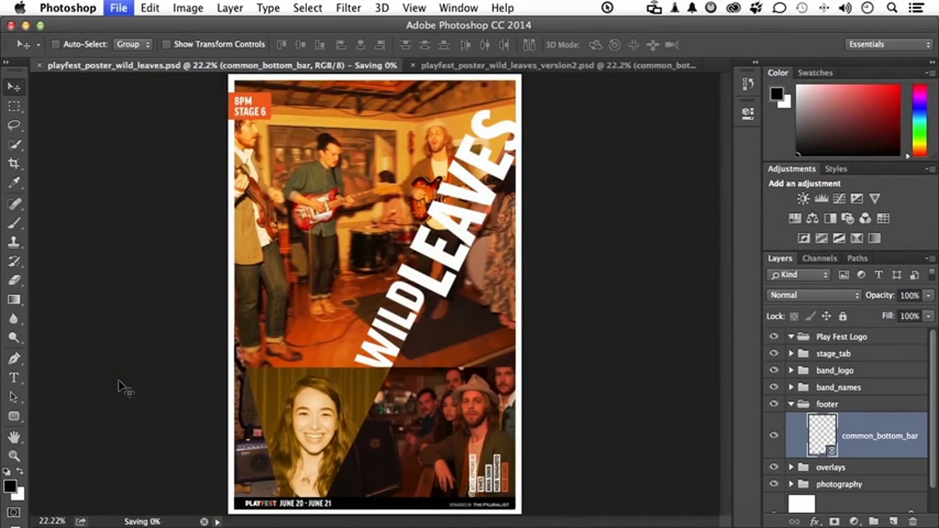
# Save and close playfest_poster_wild_leaves_version2.psd
pyautogui.click(500, 69)
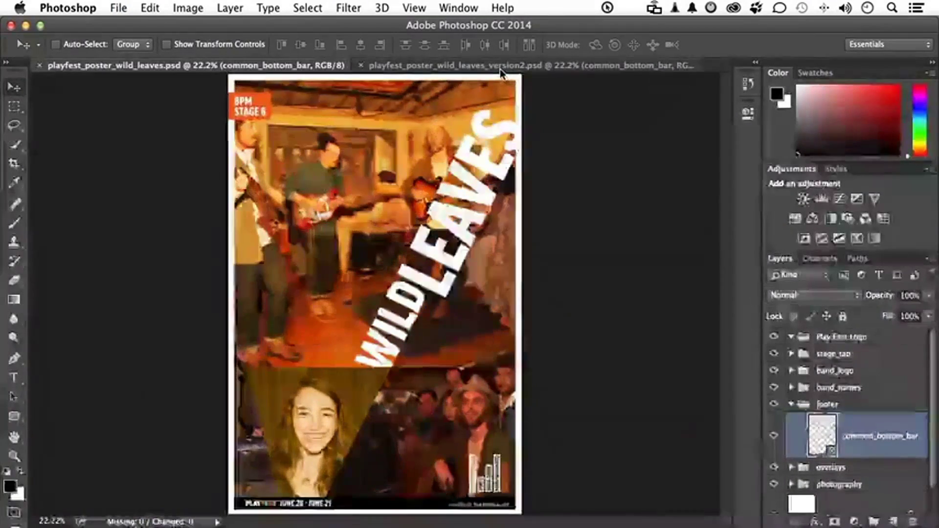
pyautogui.press('super+s')
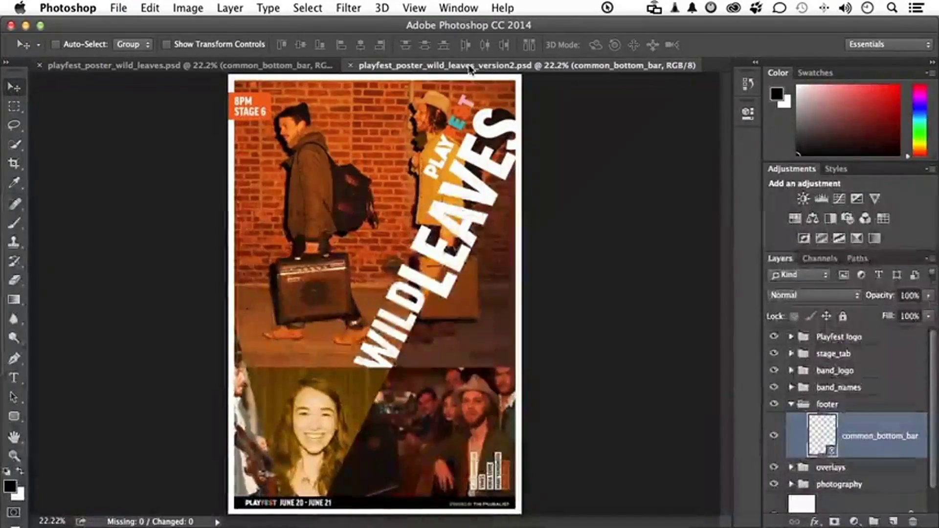
pyautogui.click(351, 66)
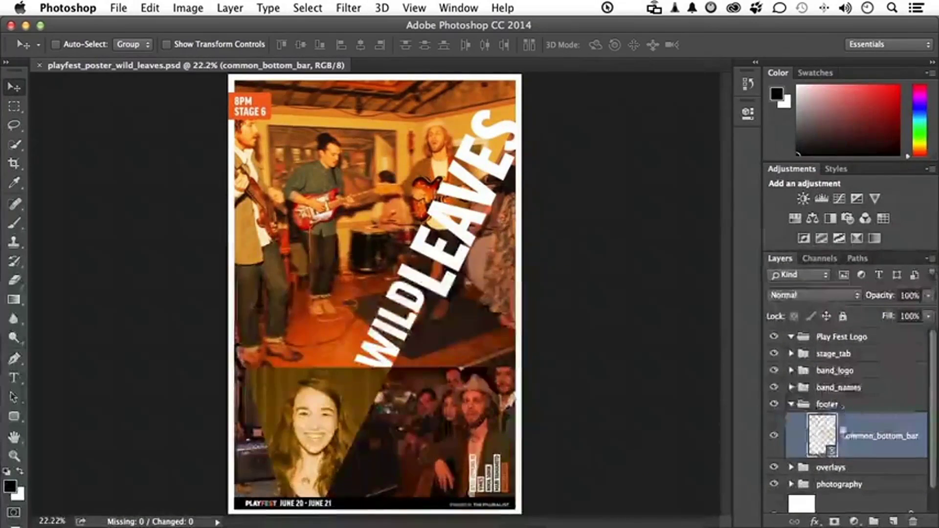
# Collapse the footer group and open the linked WildLeaves_logo smart object in the band_logo group for editing
pyautogui.click(827, 404)
pyautogui.click(791, 405)
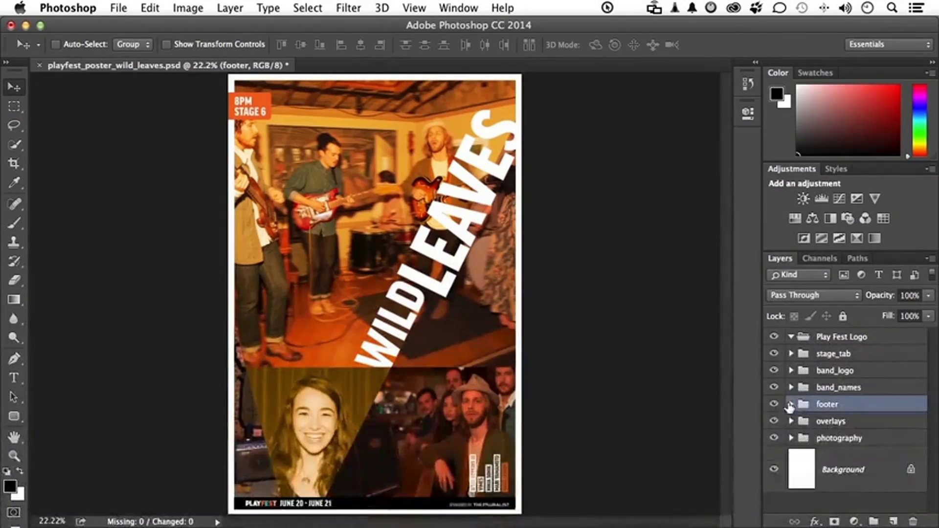
pyautogui.click(791, 371)
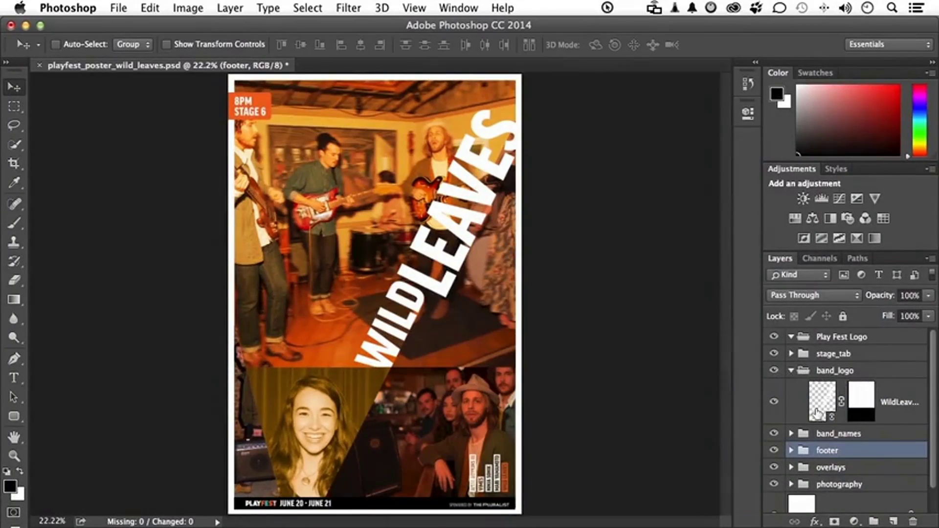
pyautogui.click(829, 402)
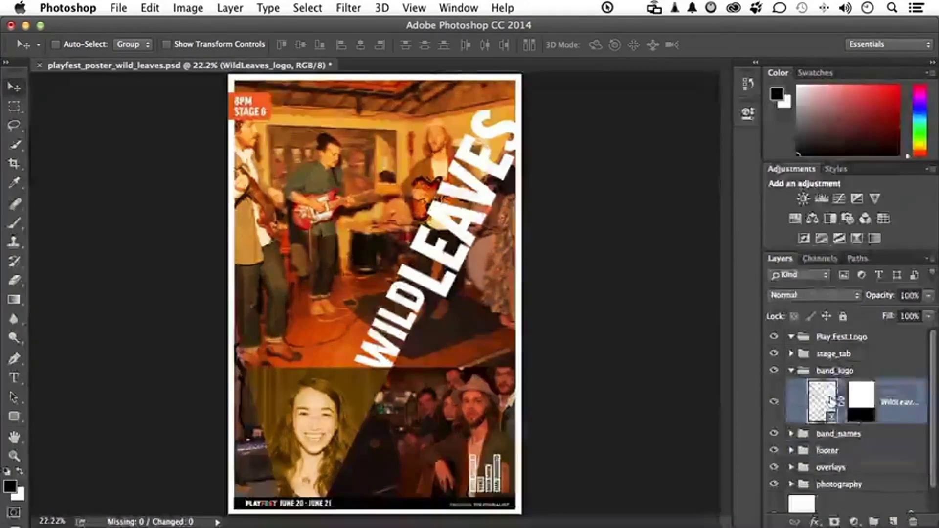
pyautogui.click(750, 115)
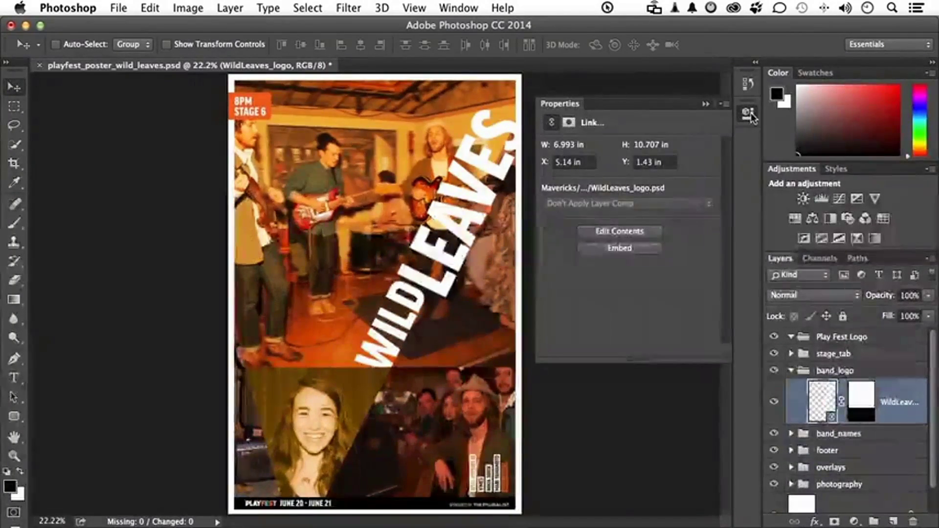
pyautogui.click(635, 234)
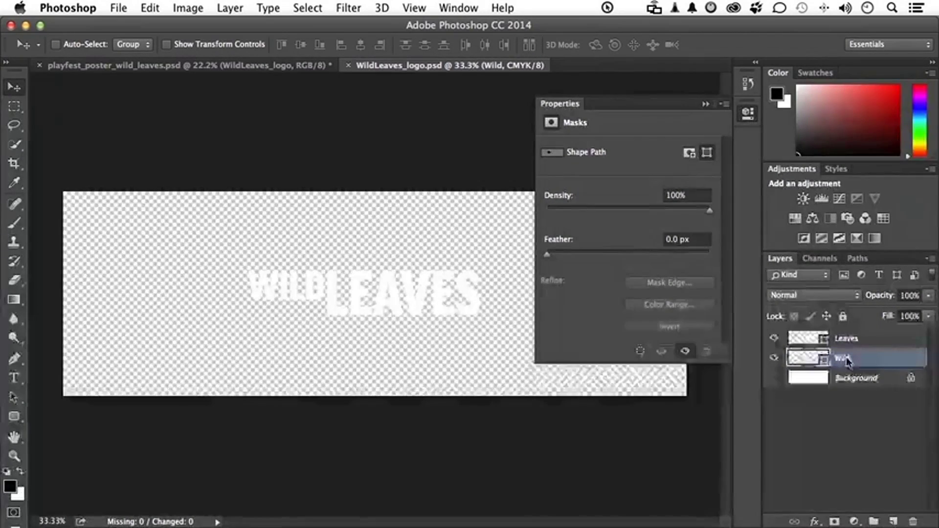
# Set the fill colour of the Wild shape layer to RGB 240, 100, 30
pyautogui.doubleClick(825, 362)
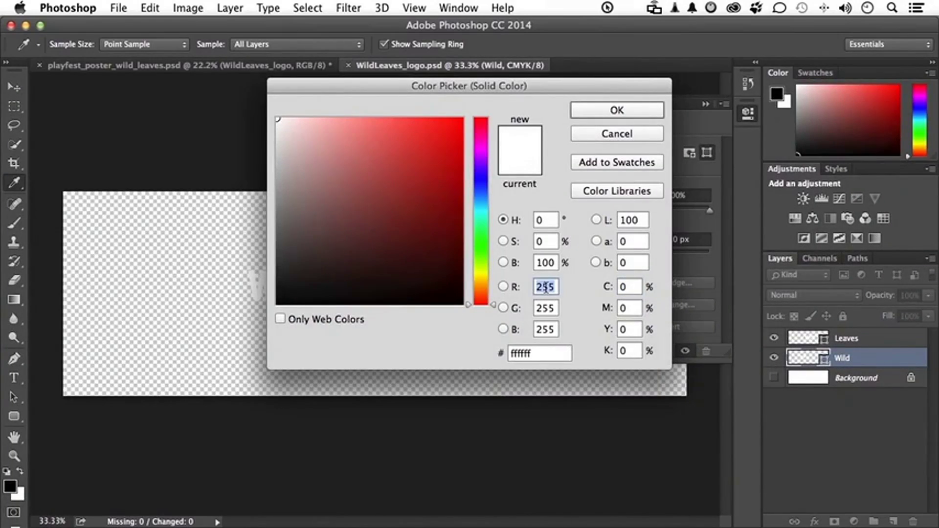
pyautogui.write('24')
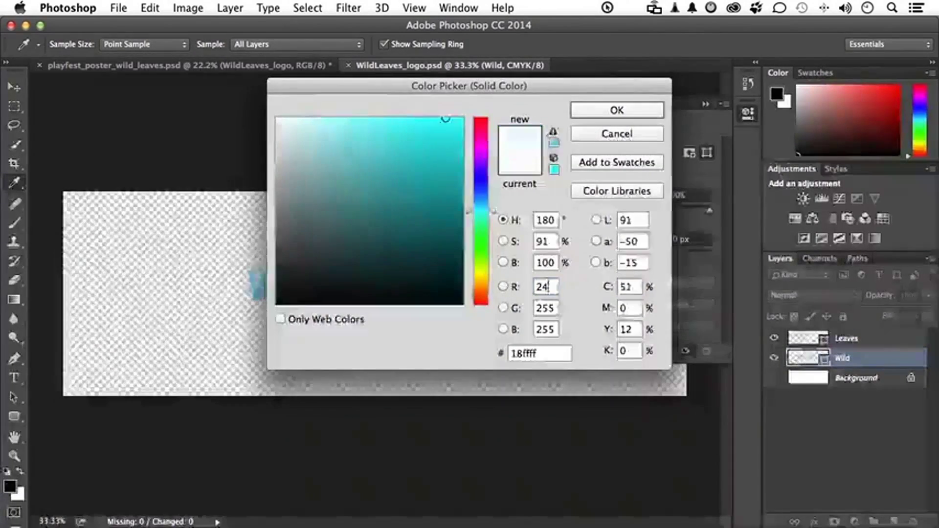
pyautogui.write('0')
pyautogui.press('Tab')
pyautogui.write('100')
pyautogui.press('Tab')
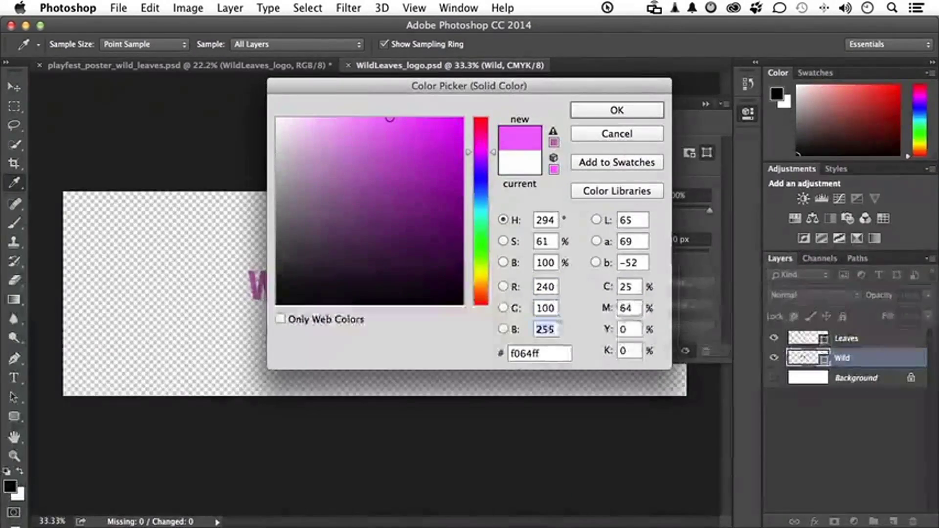
pyautogui.write('30')
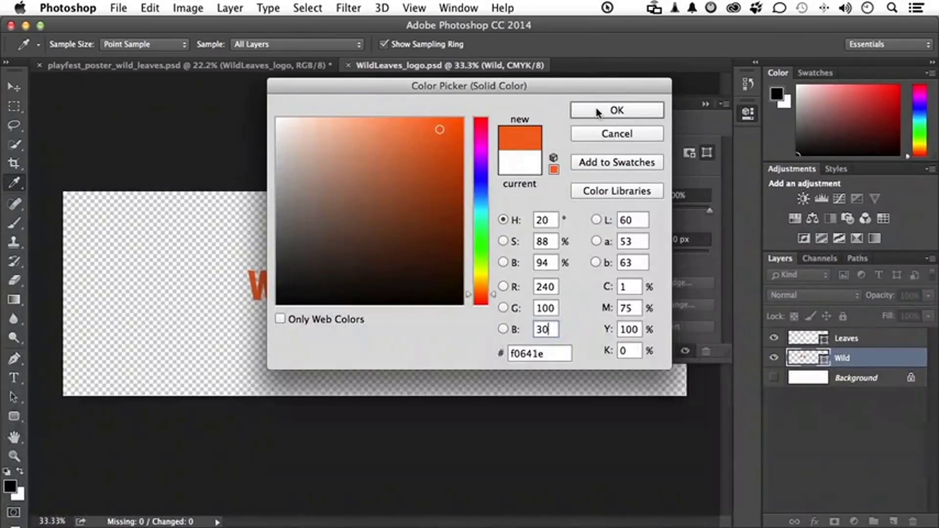
pyautogui.click(597, 111)
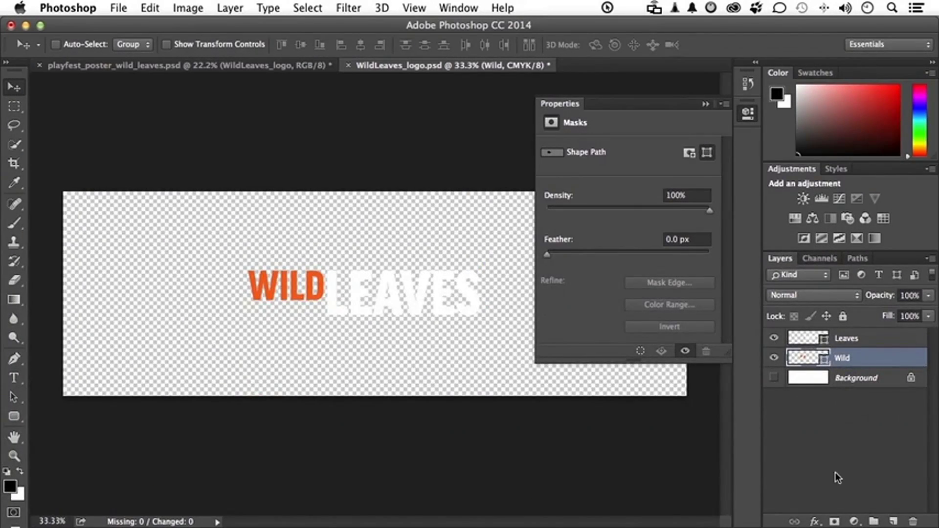
# Add a 3 px black stroke positioned inside the Wild shape, and save and close WildLeaves_logo.psd
pyautogui.click(814, 522)
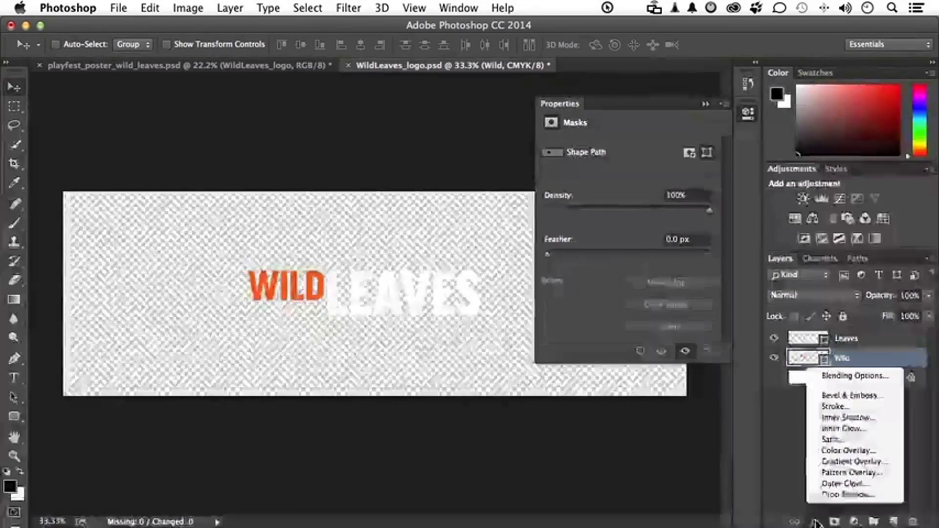
pyautogui.click(838, 409)
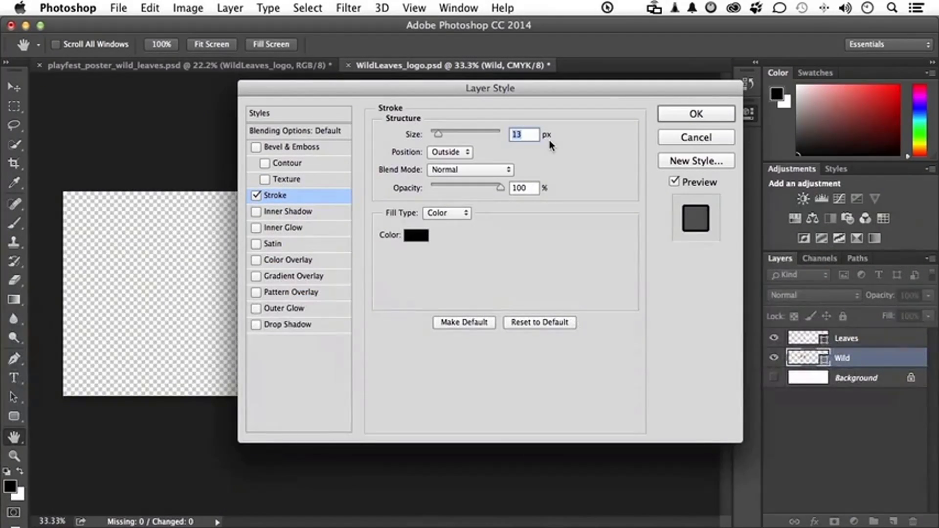
pyautogui.moveTo(558, 90); pyautogui.dragTo(705, 101)
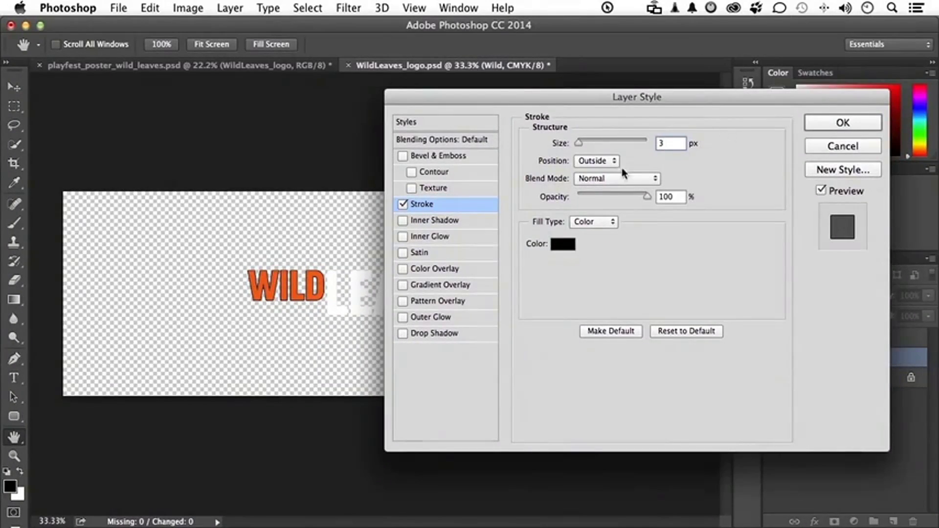
pyautogui.click(598, 160)
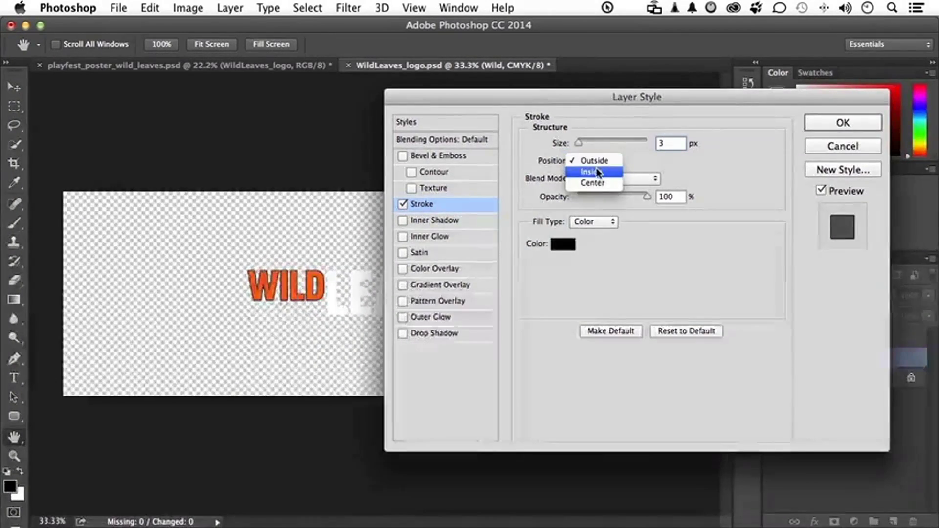
pyautogui.click(598, 172)
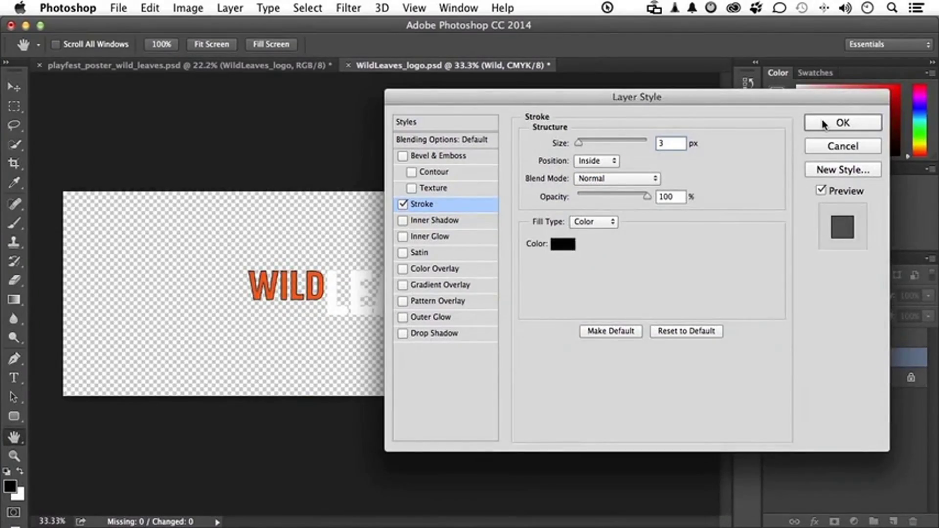
pyautogui.click(827, 123)
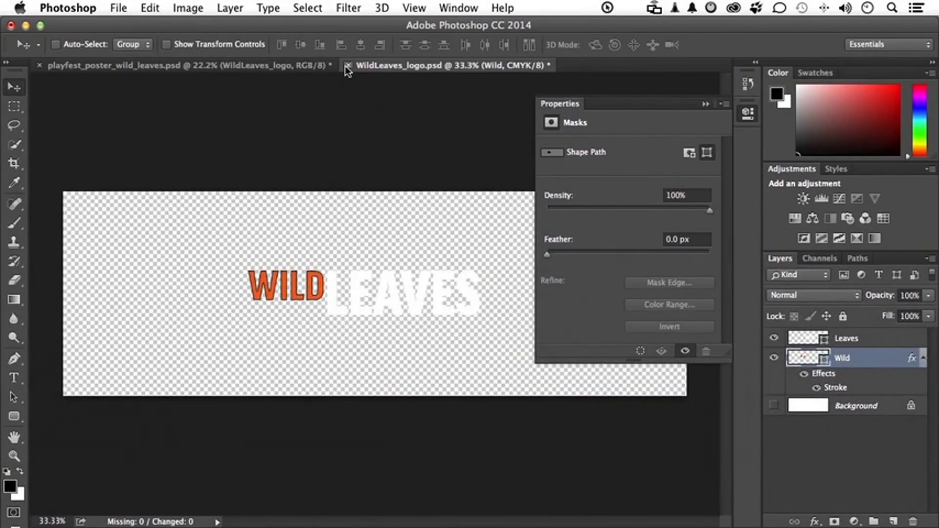
pyautogui.click(347, 66)
pyautogui.click(564, 213)
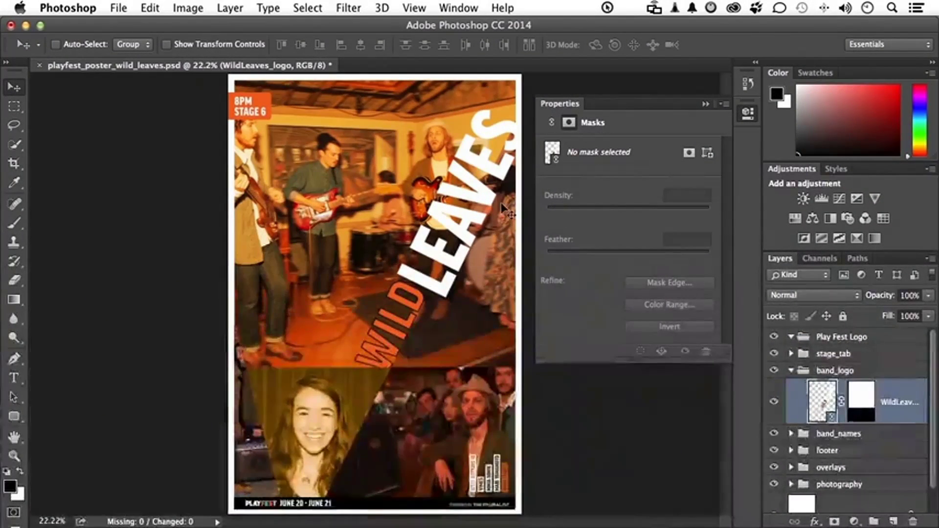
# Reopen playfest_poster_wild_leaves_version2.psd, expand its band_logo group, and update the poster's modified linked smart object content
pyautogui.moveTo(157, 135); pyautogui.dragTo(373, 71)
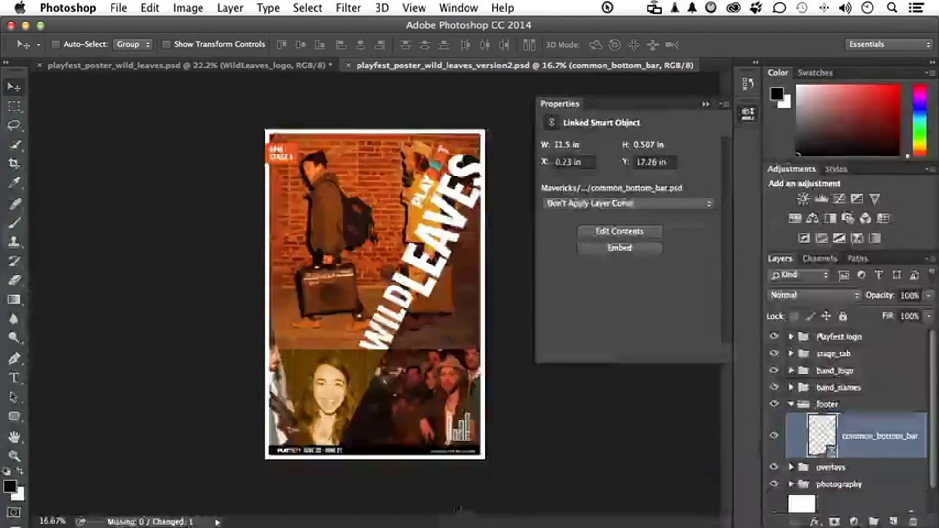
pyautogui.click(791, 405)
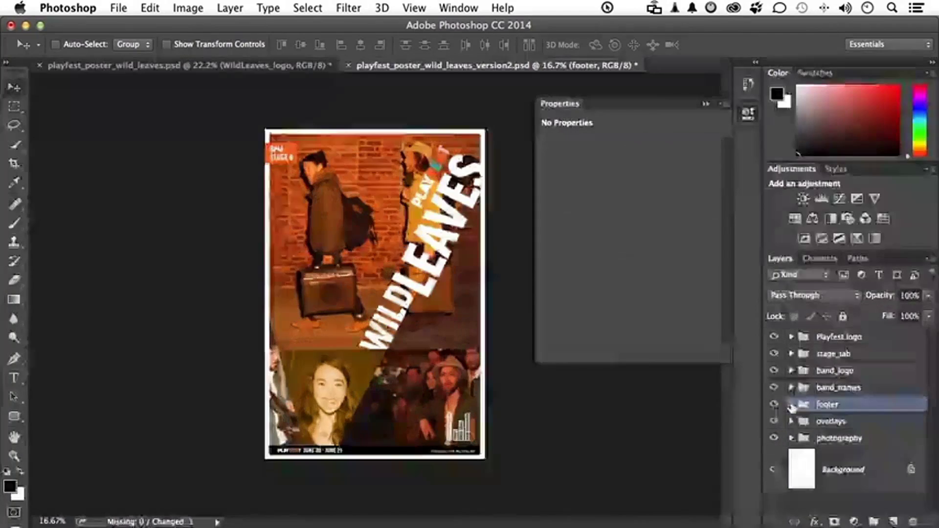
pyautogui.click(791, 371)
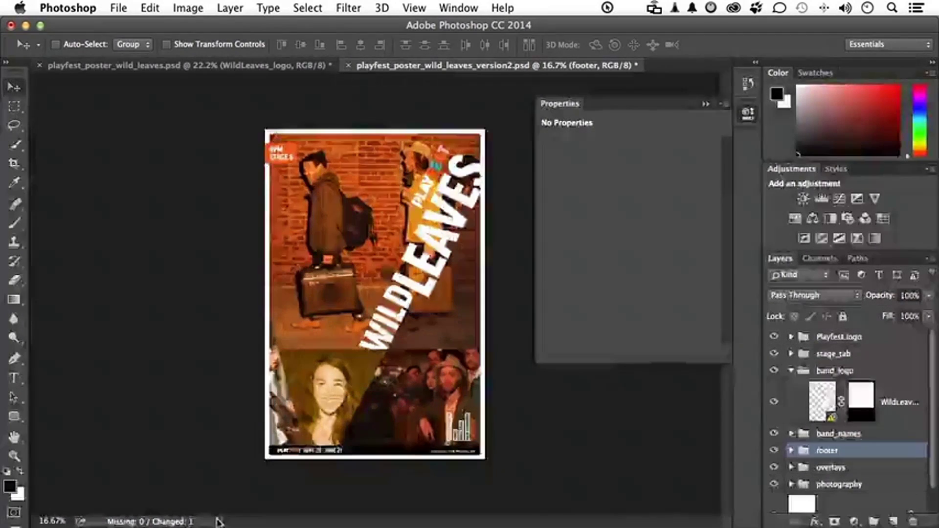
pyautogui.click(215, 523)
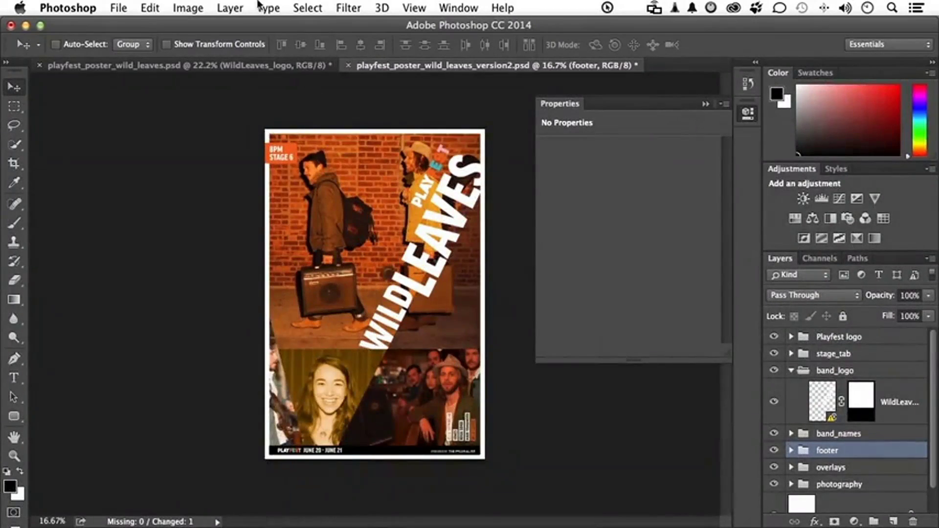
pyautogui.click(230, 8)
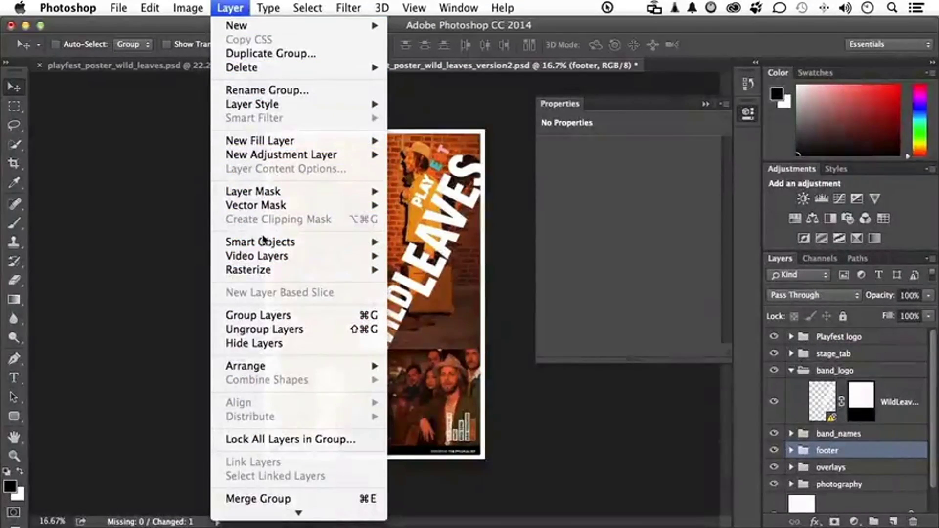
pyautogui.moveTo(263, 242)
pyautogui.click(498, 318)
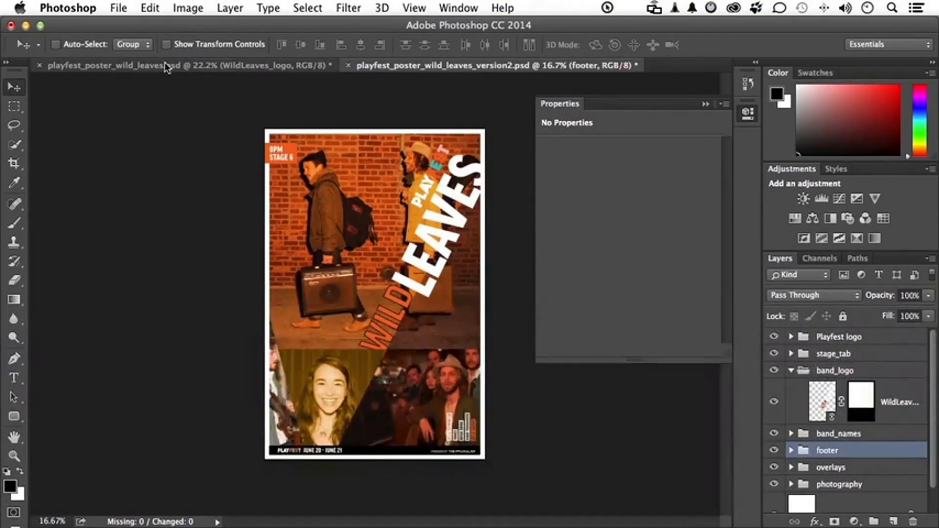
# Return to playfest_poster_wild_leaves.psd and open the embedded WildLeaves_blurmask smart object in the photography group for editing
pyautogui.click(168, 66)
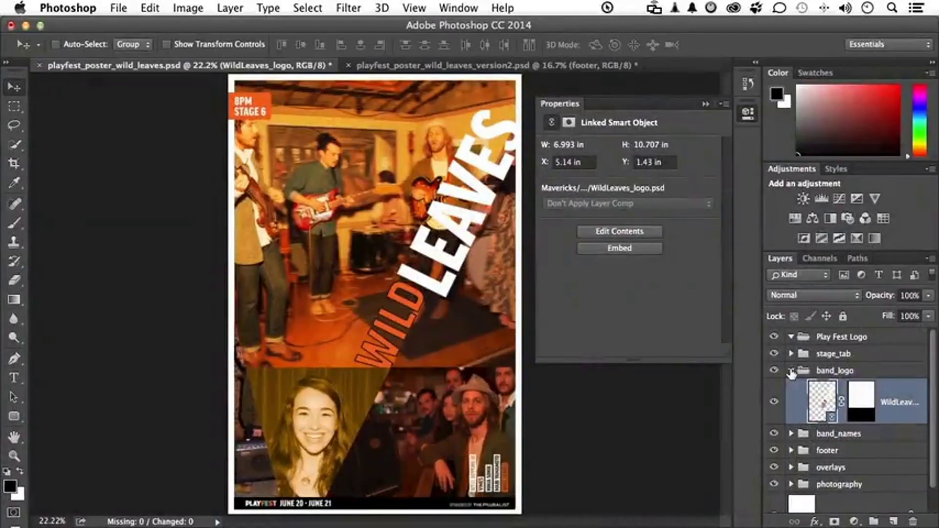
pyautogui.click(791, 371)
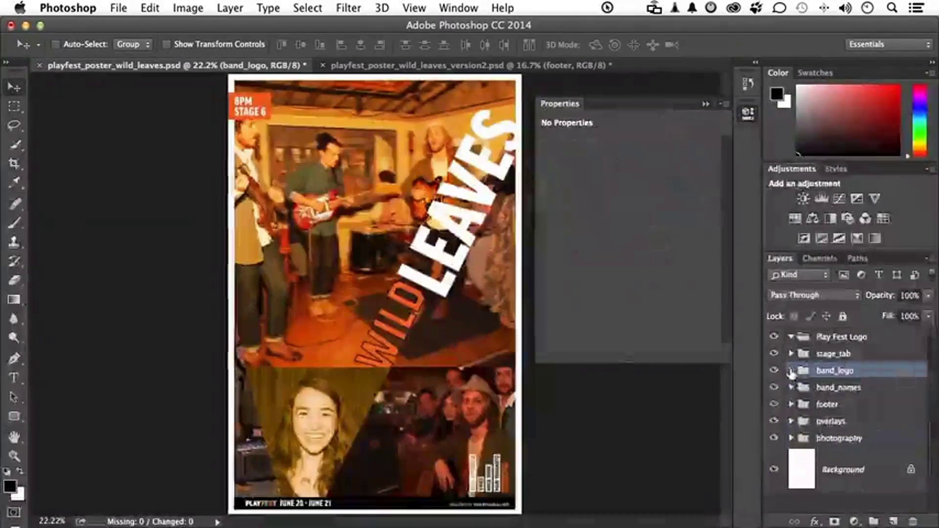
pyautogui.click(793, 438)
pyautogui.scroll(-3, 865, 455)
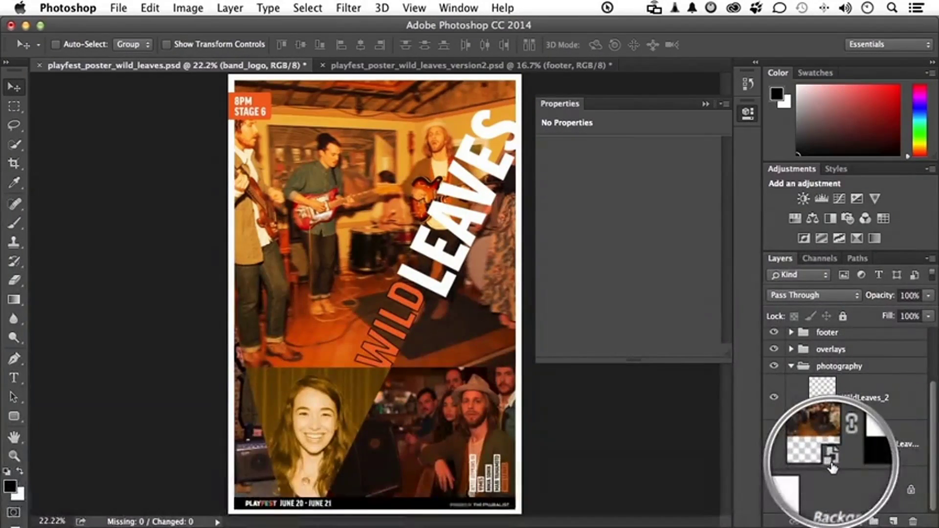
pyautogui.click(803, 450)
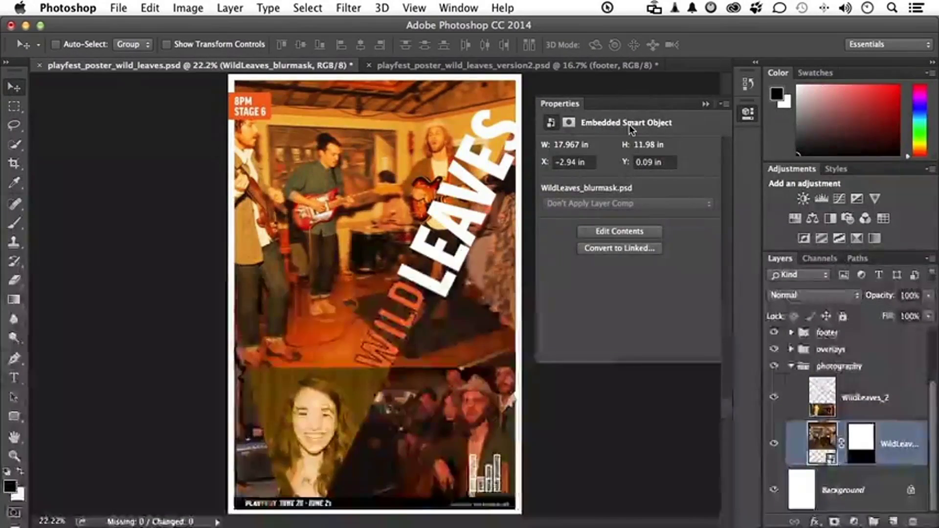
pyautogui.click(616, 233)
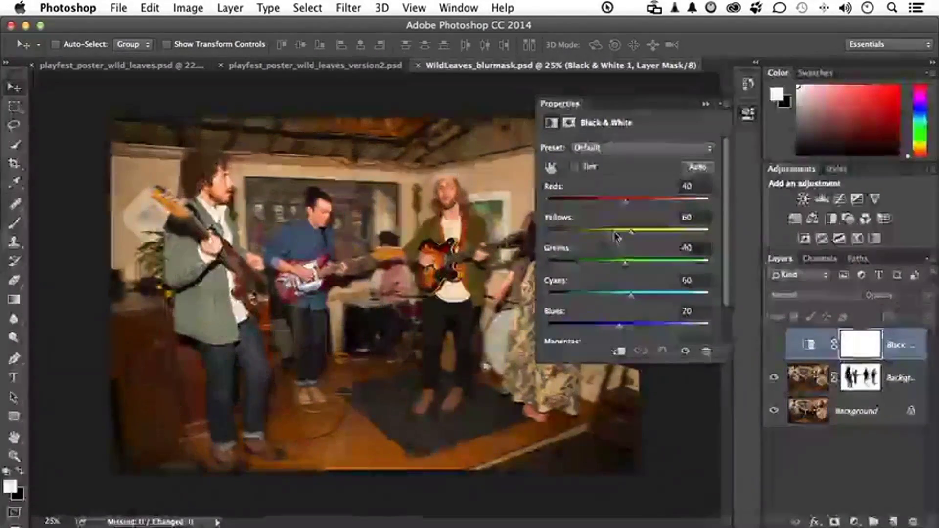
# Turn on the Black & White adjustment layer in WildLeaves_blurmask.psd, and save and close the smart object's contents
pyautogui.click(774, 345)
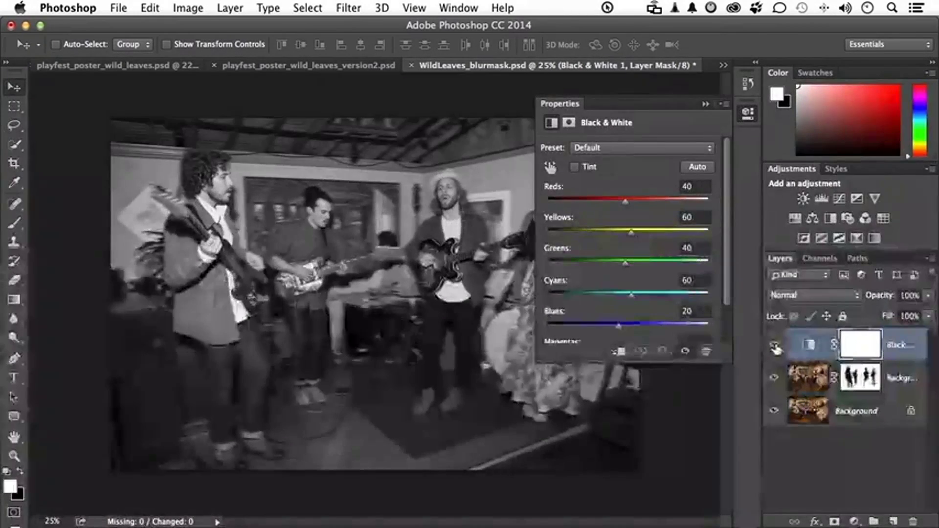
pyautogui.click(412, 66)
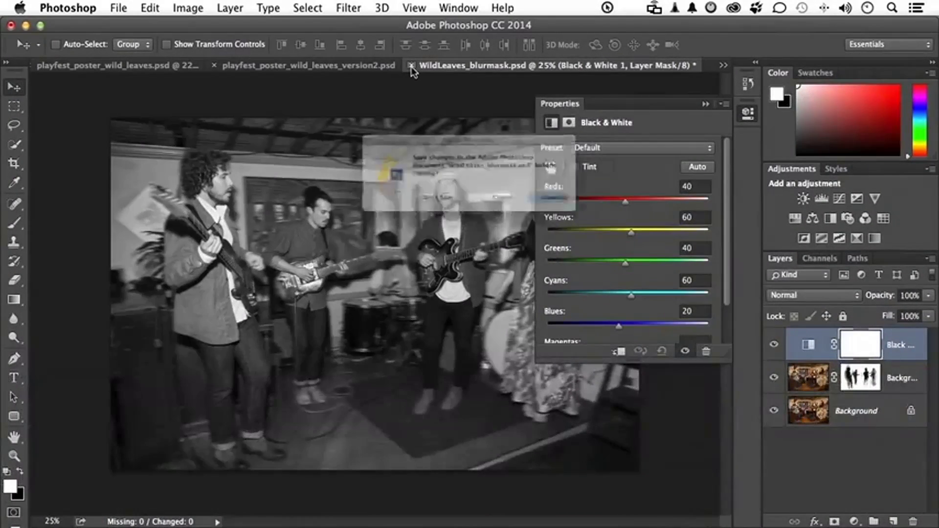
pyautogui.click(590, 211)
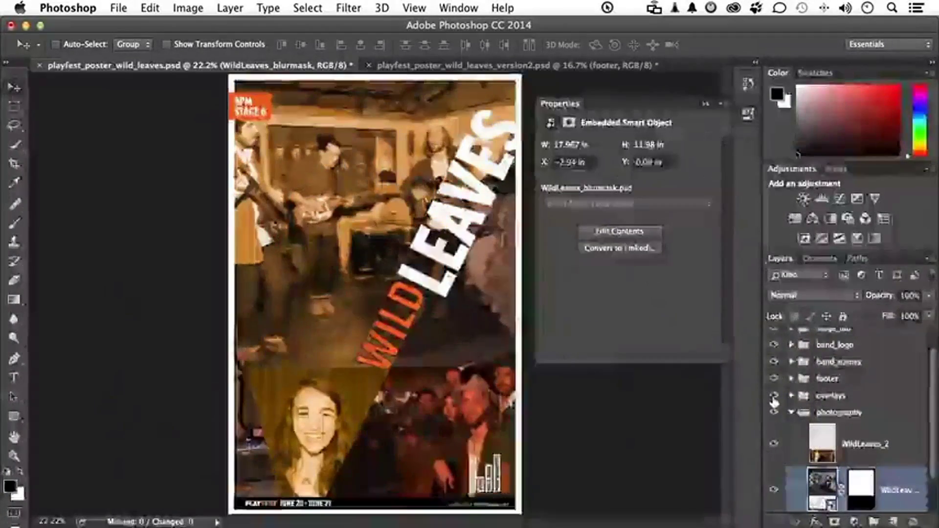
# Hide the overlays group to check the updated band photo in the poster, and show the group again
pyautogui.click(774, 397)
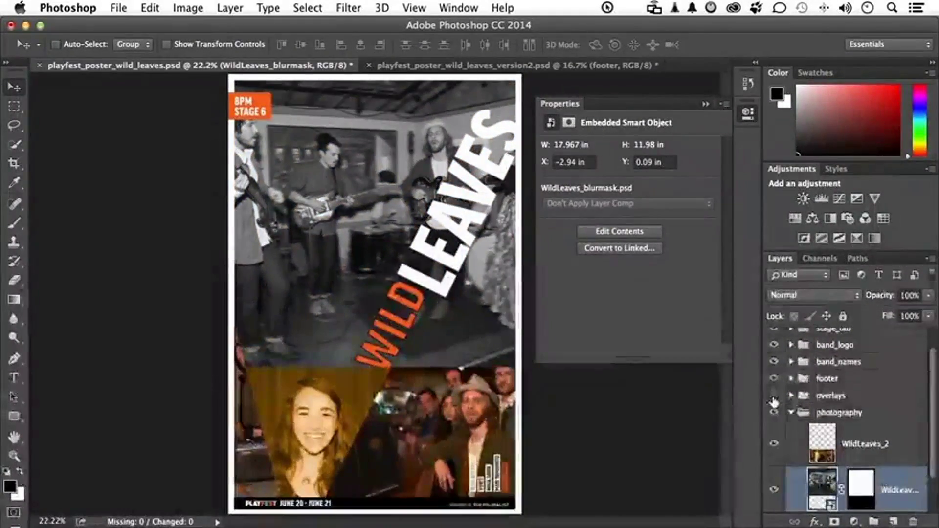
pyautogui.click(773, 398)
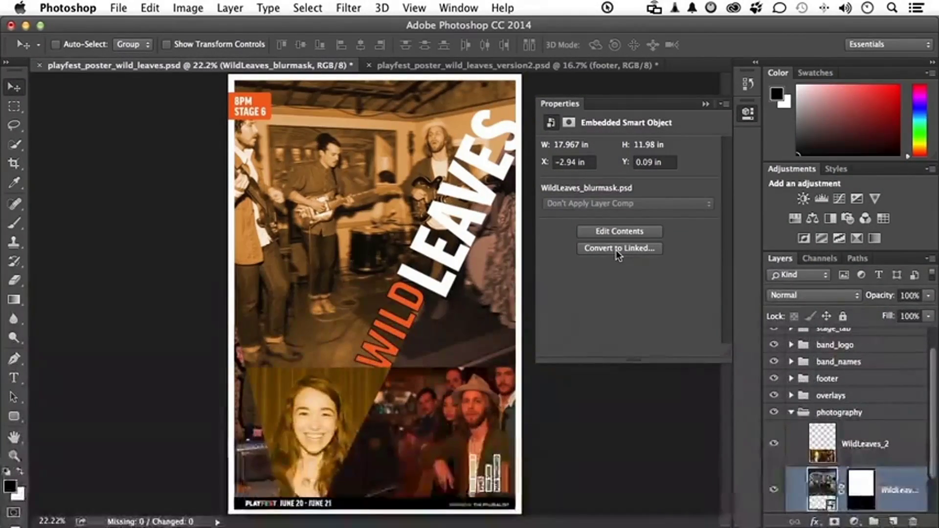
# Preview converting the embedded WildLeaves_blurmask smart object to a linked file without saving it, and look over the available smart object commands
pyautogui.click(616, 250)
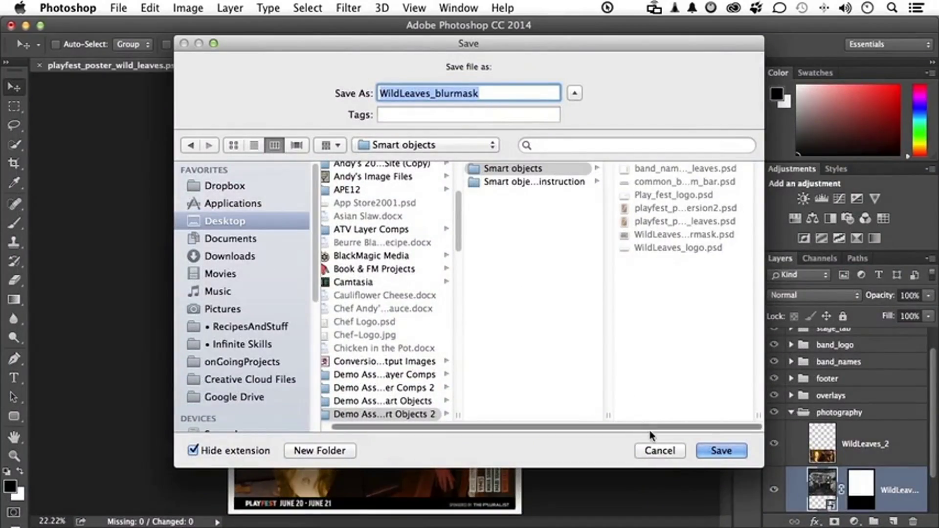
pyautogui.click(658, 451)
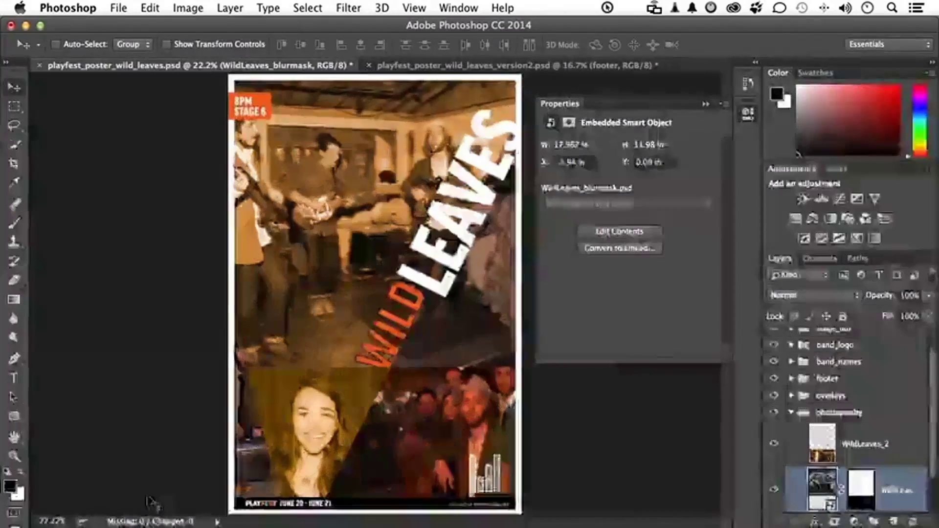
pyautogui.click(229, 8)
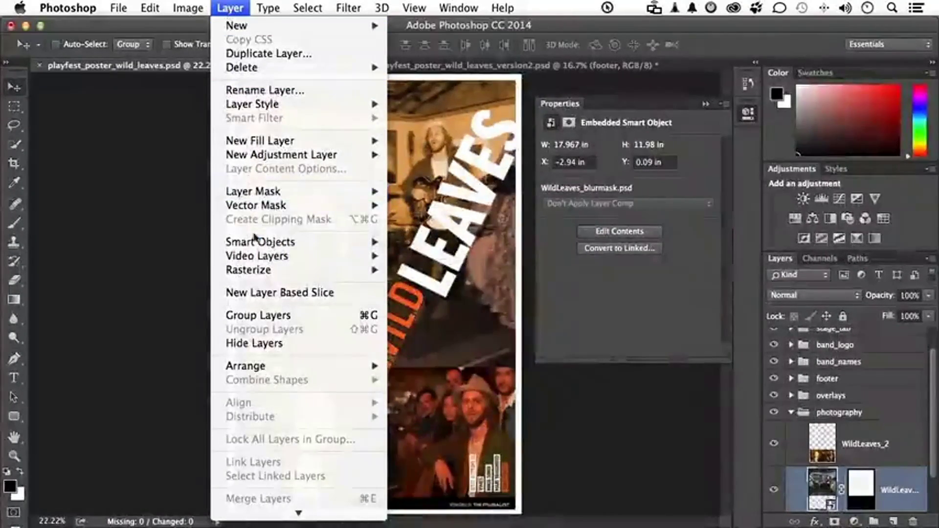
pyautogui.moveTo(253, 240)
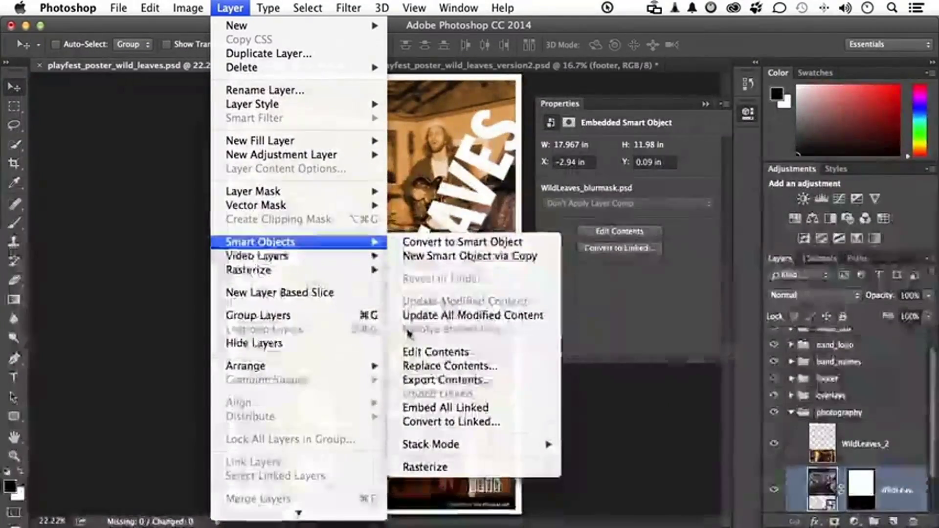
pyautogui.click(192, 274)
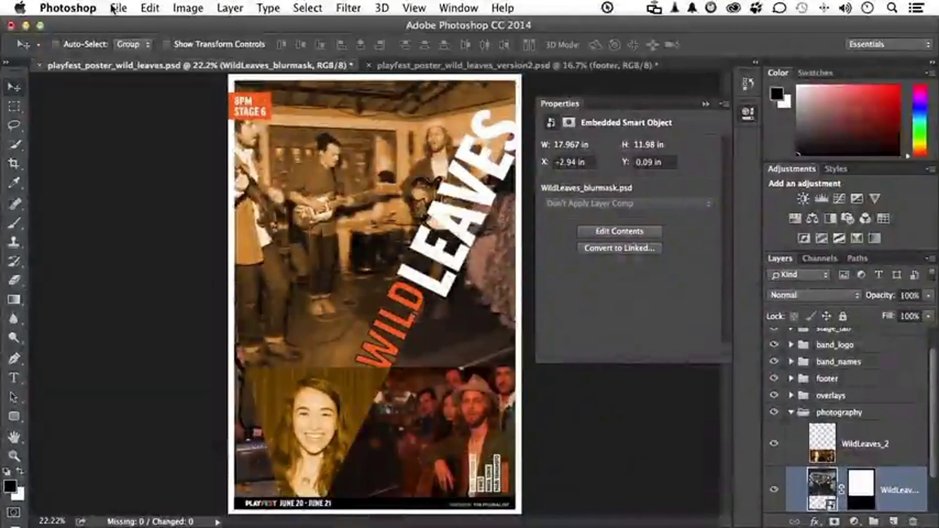
# Preview the Package command's destination choice for the poster and its linked files, and cancel without packaging
pyautogui.click(115, 8)
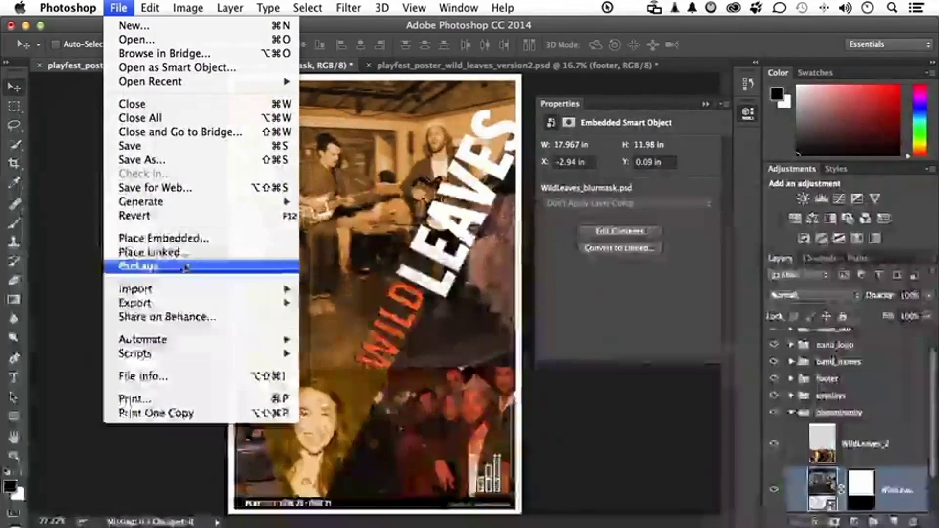
pyautogui.click(186, 266)
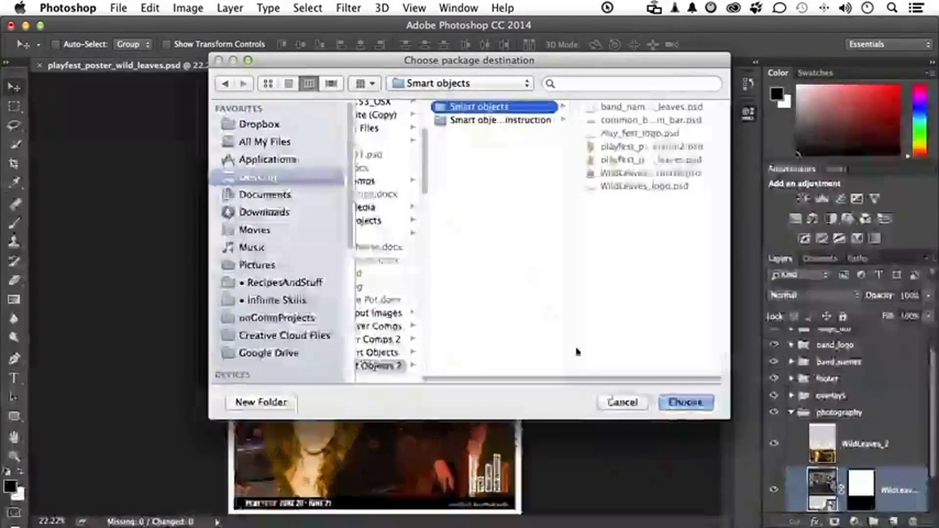
pyautogui.click(617, 402)
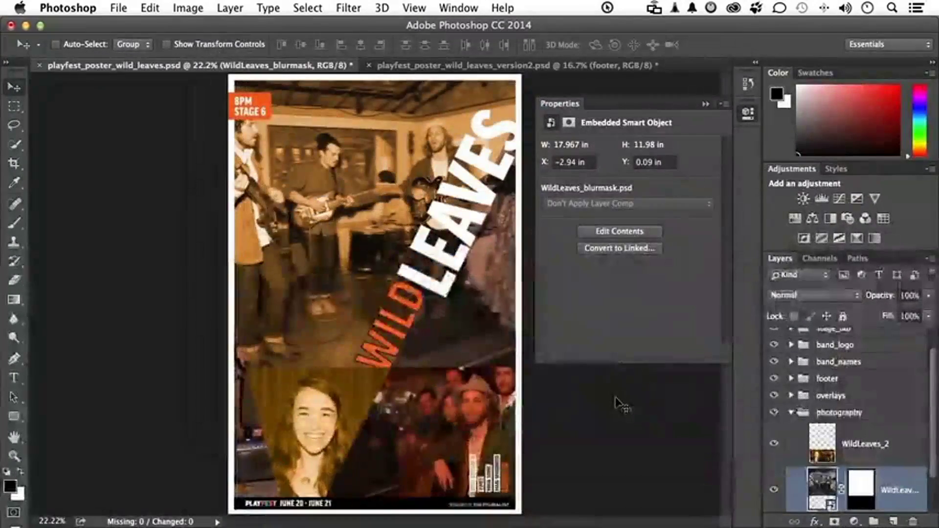